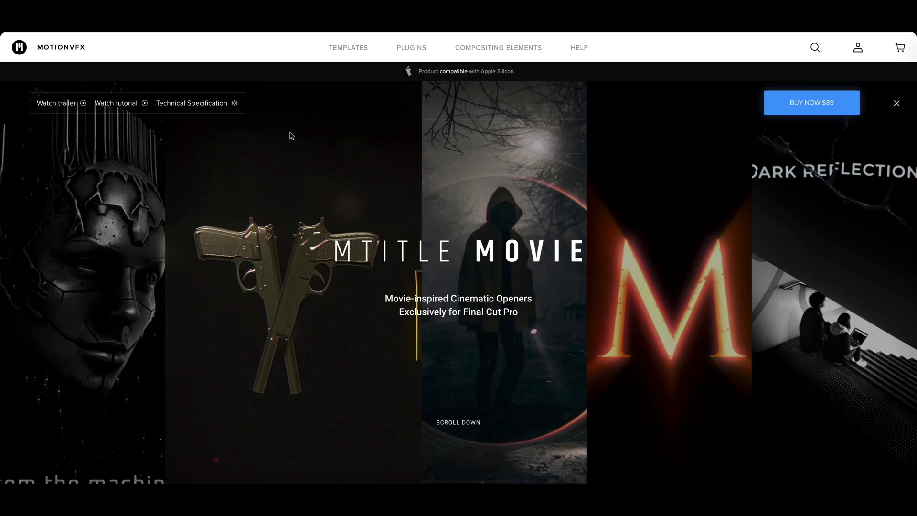
Browse the mTitle Movie and mTitle Cinematic preview grids on MotionVFX, ending on the mFilmLook page
scroll(449, 129, "down", 10)
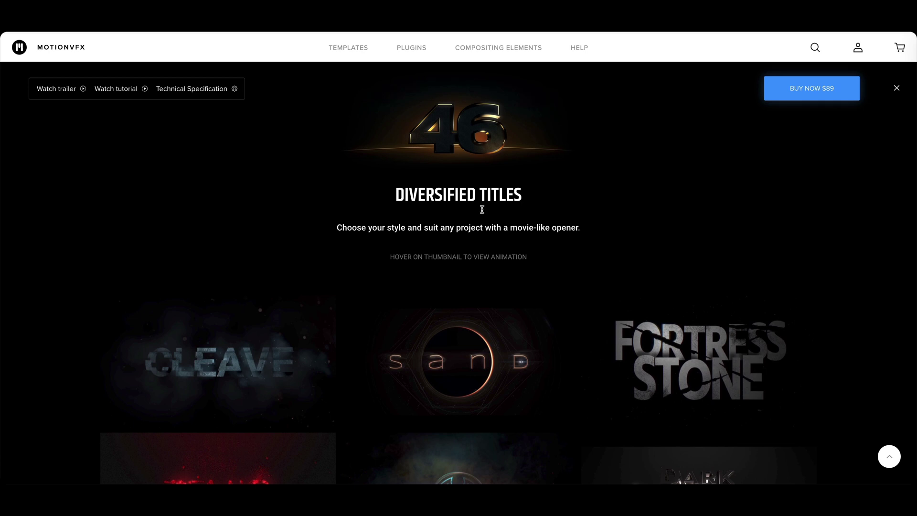
mouse_move(222, 333)
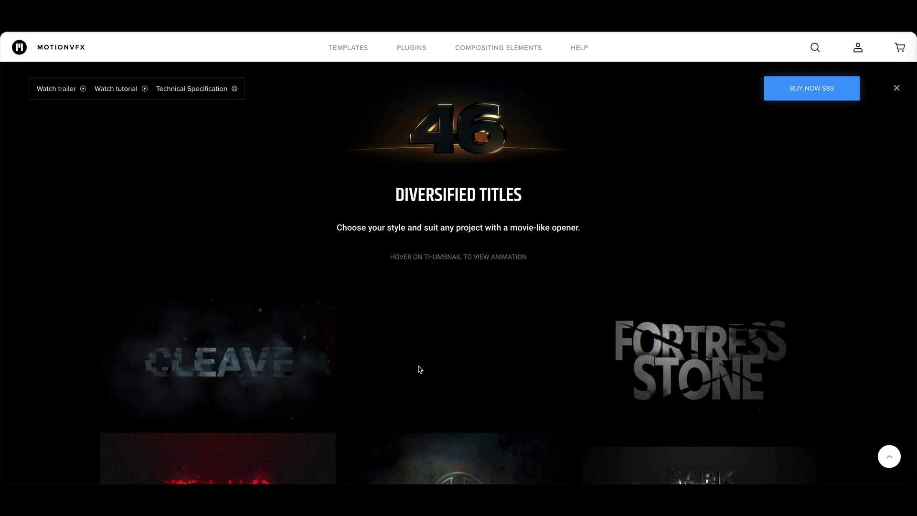
scroll(418, 370, "down", 10)
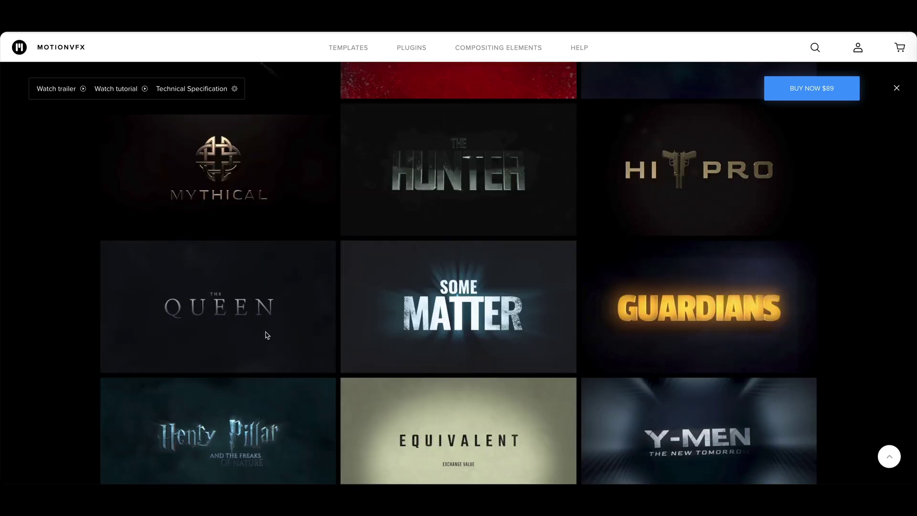
scroll(309, 100, "up", 15)
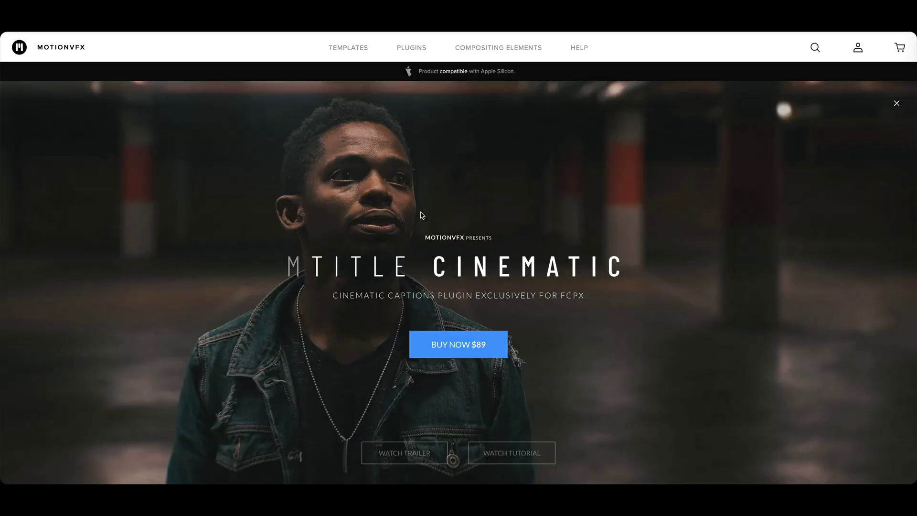
scroll(454, 157, "down", 8)
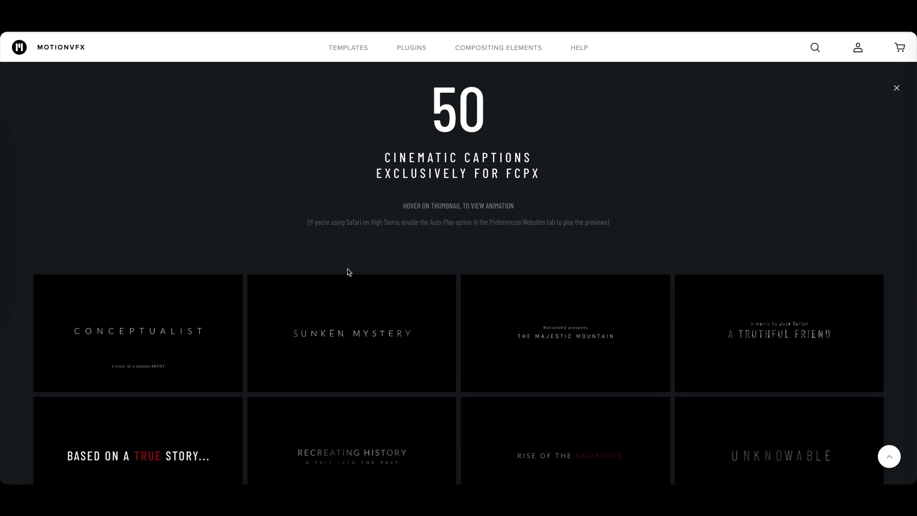
mouse_move(337, 329)
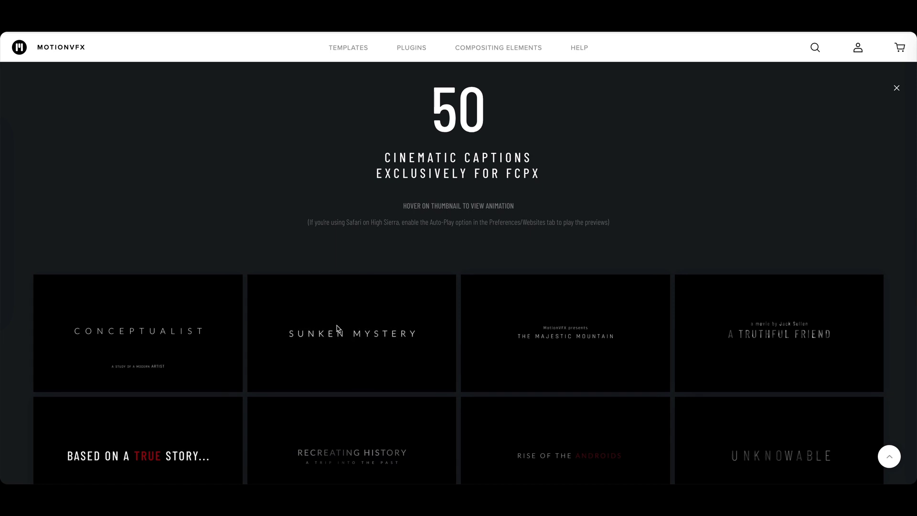
scroll(336, 329, "down", 5)
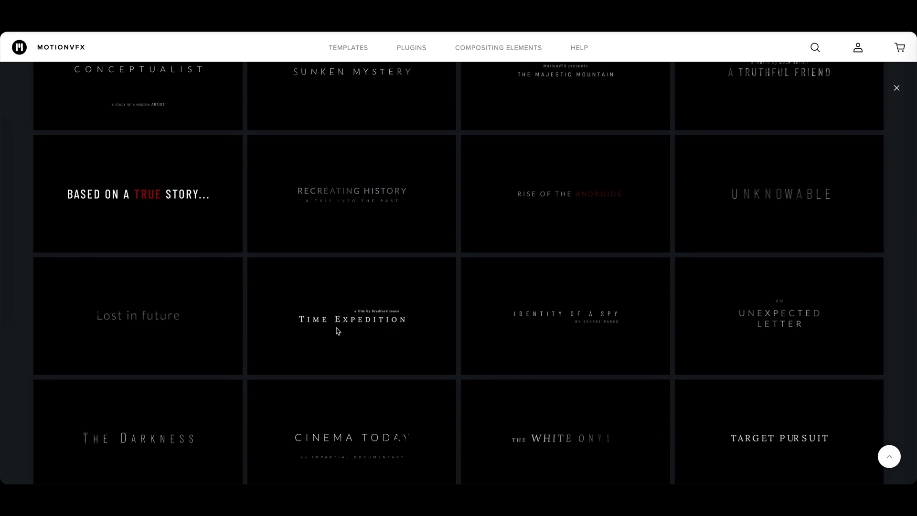
scroll(337, 330, "down", 5)
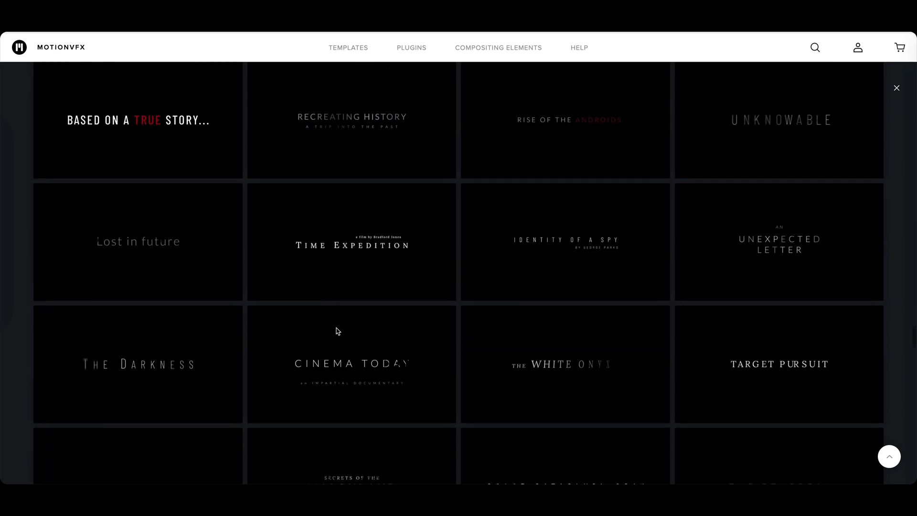
scroll(337, 331, "down", 2)
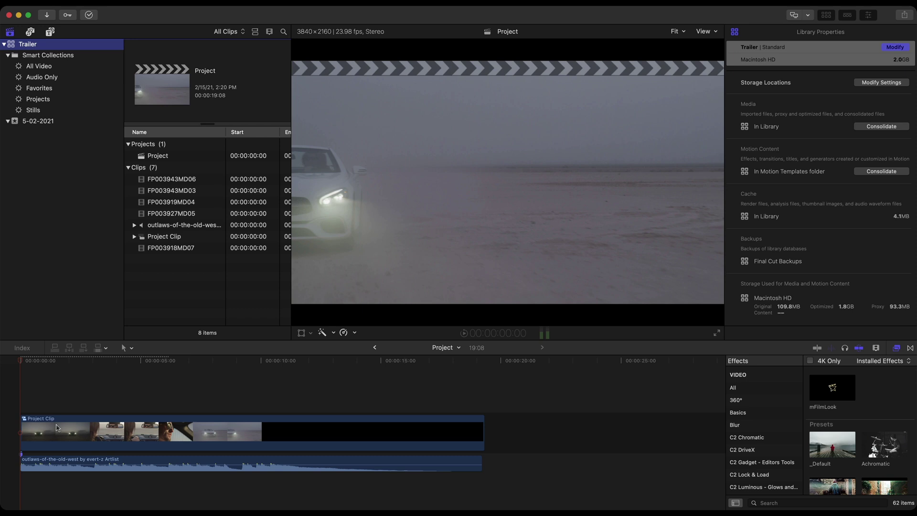
Open Project Clip in the timeline and show the mTitle Cinematic titles in the Titles browser
double_click(56, 427)
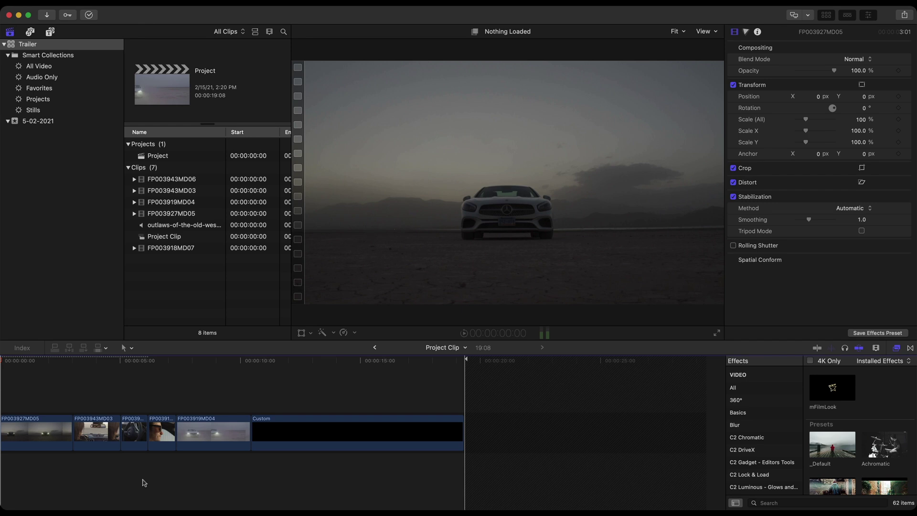
scroll(146, 478, "left", 2)
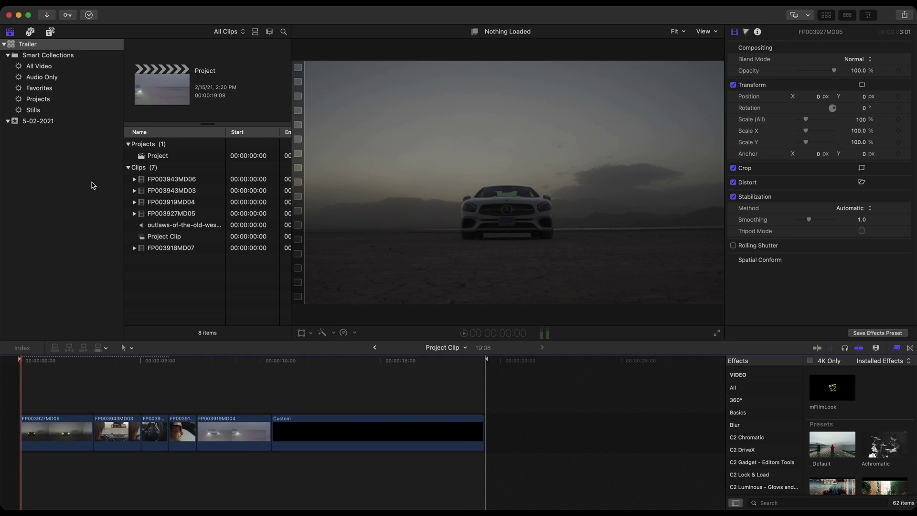
left_click(50, 32)
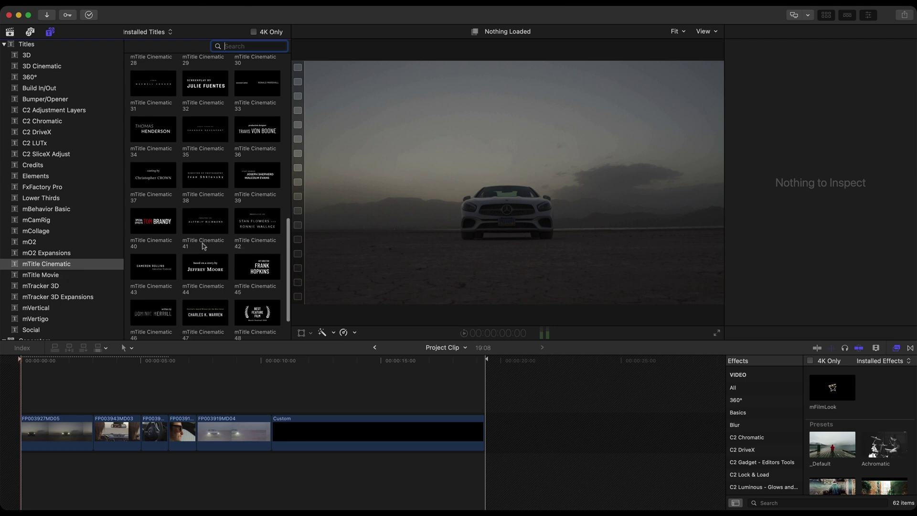
Add mTitle Cinematic 33 (trimmed to 3:15), 43 (2:07) and 49 (ending with the clip) above the shots
scroll(210, 276, "down", 4)
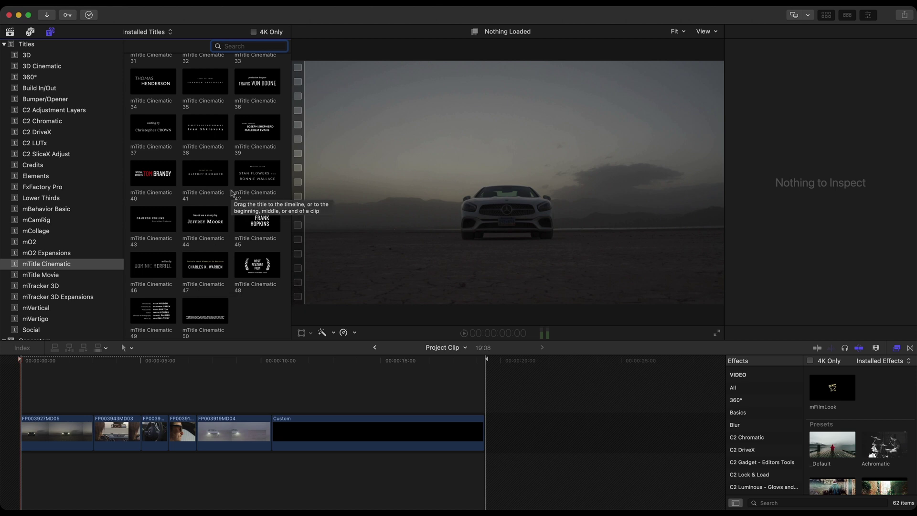
scroll(215, 244, "up", 5)
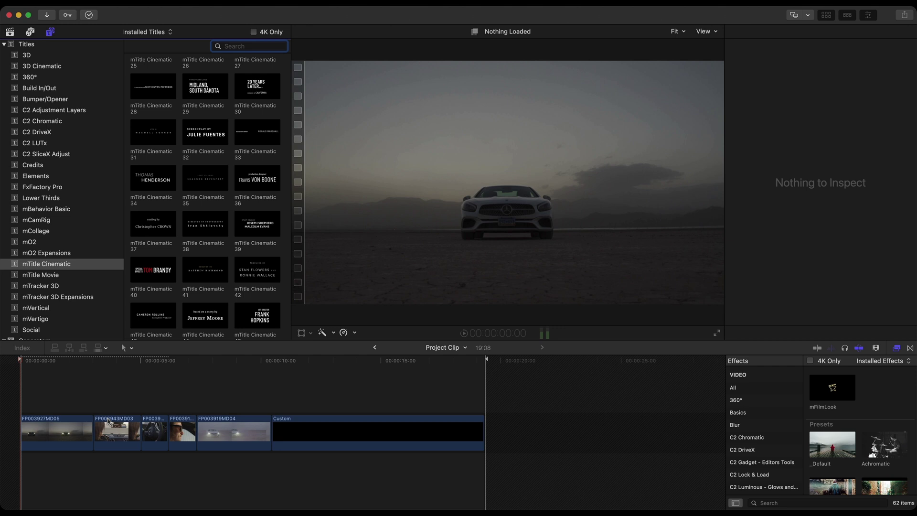
left_click_drag(252, 143, 29, 406)
left_click_drag(212, 405, 106, 408)
scroll(189, 275, "down", 5)
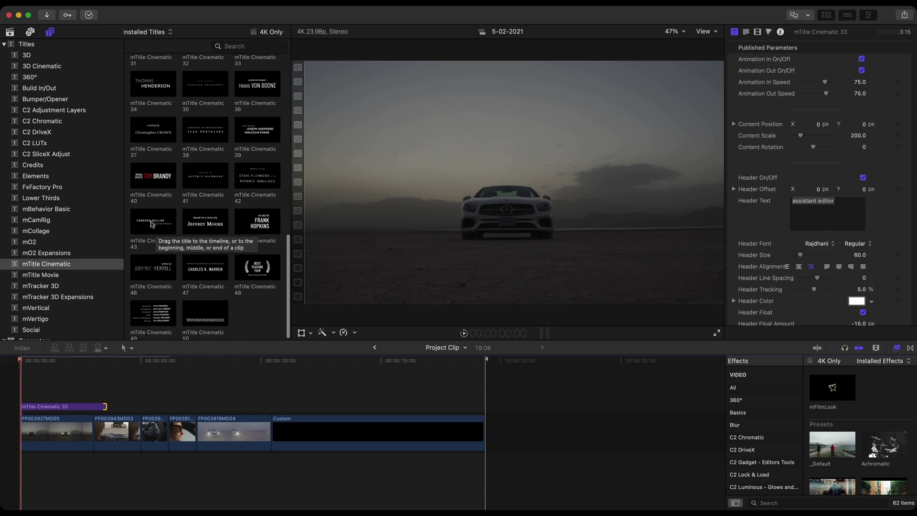
left_click_drag(152, 220, 144, 406)
left_click_drag(333, 406, 195, 406)
left_click(163, 314)
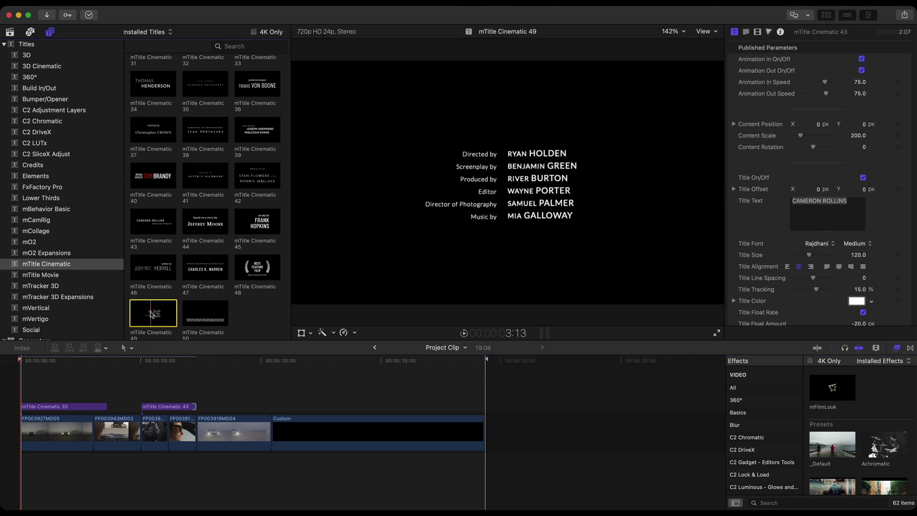
left_click_drag(153, 313, 382, 407)
left_click_drag(572, 406, 479, 406)
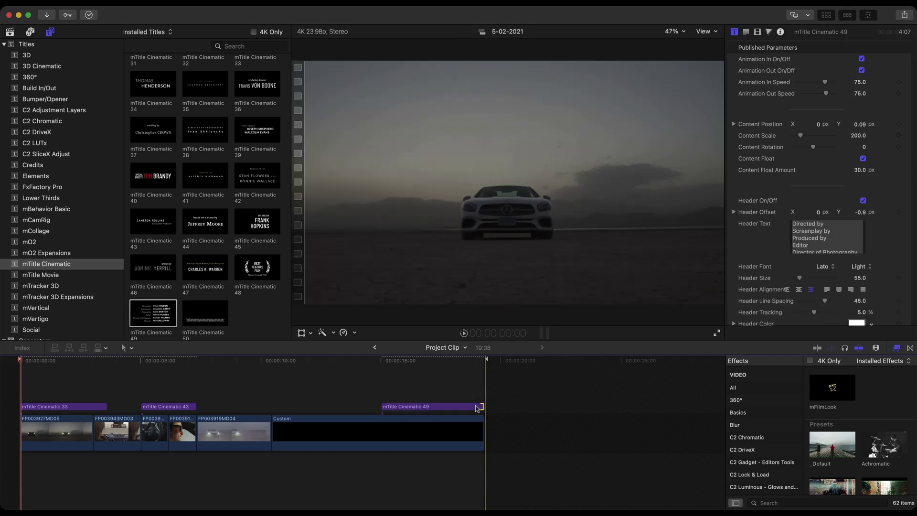
Place the mTitle Movie 40 'Queen' title between Cinematic 43 and 49, then return to the Trailer library
left_click(40, 275)
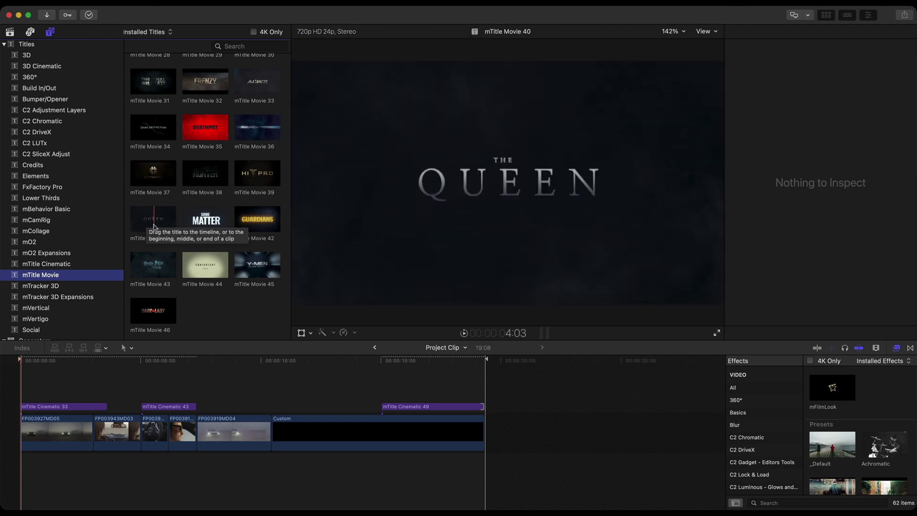
left_click_drag(157, 228, 273, 411)
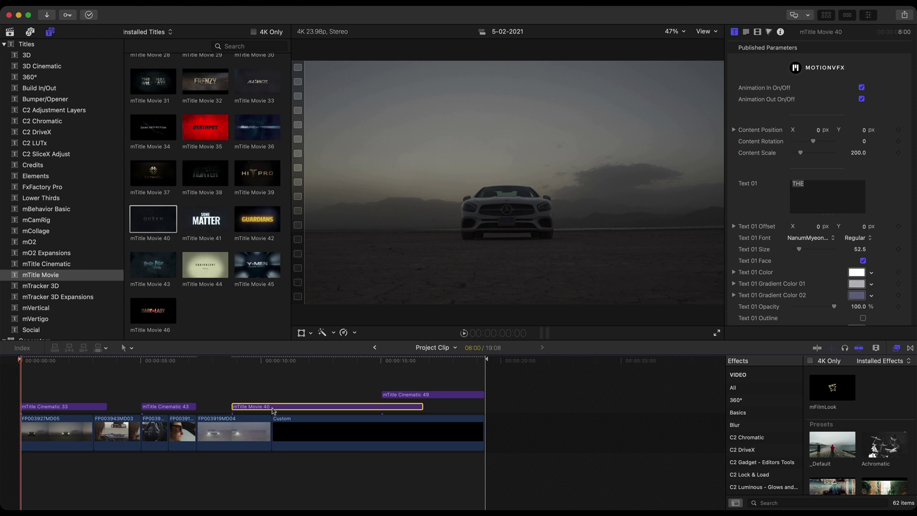
left_click(11, 32)
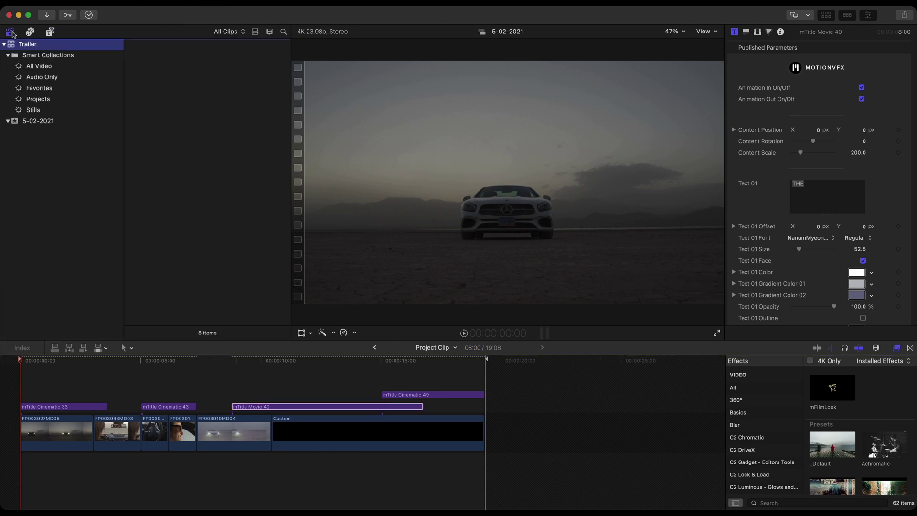
Change the mTitle Cinematic 33 header to 'Based on a story by' in Barlow Condensed
left_click(46, 408)
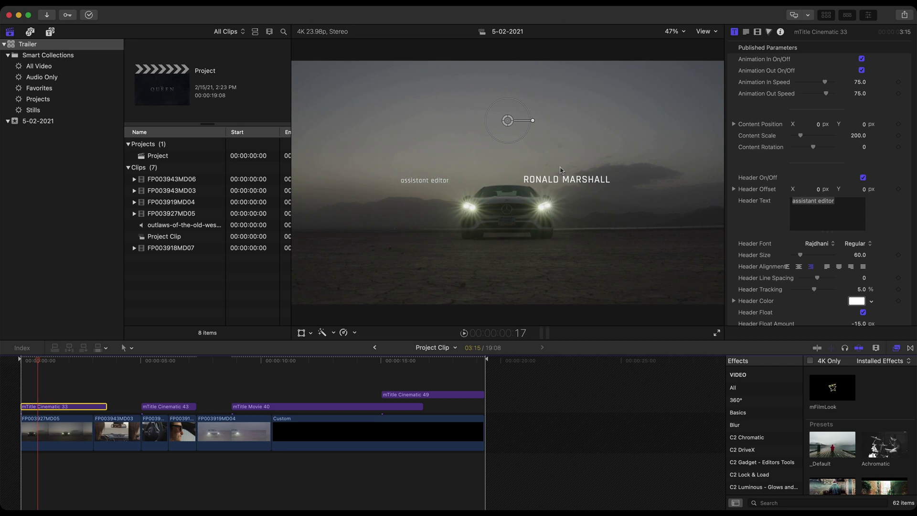
triple_click(813, 201)
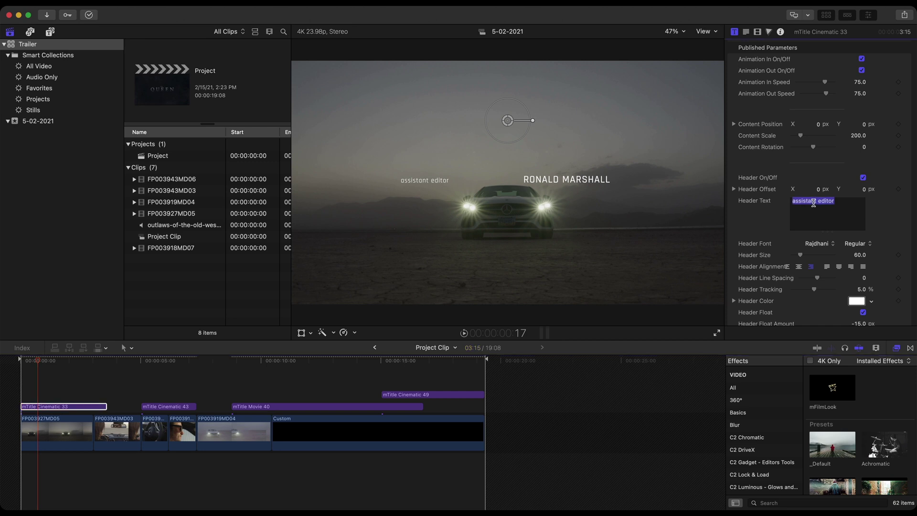
type("Based on a story by")
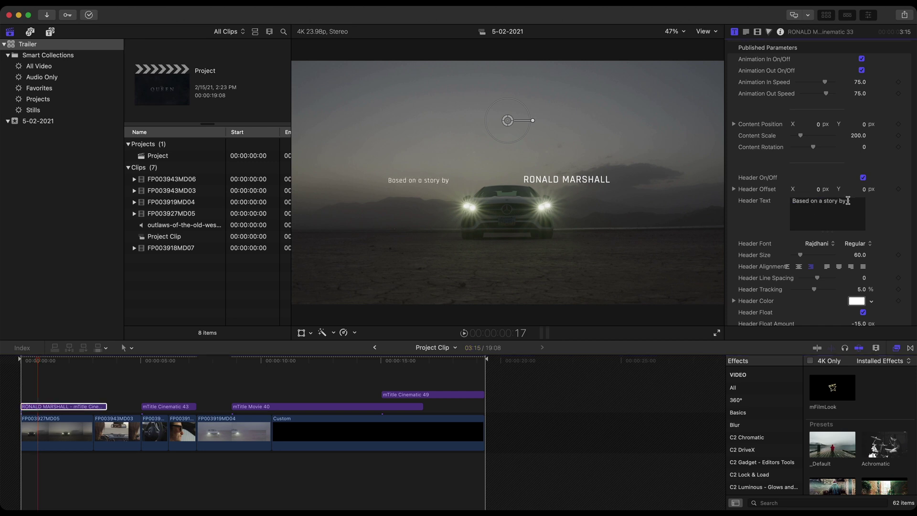
left_click(863, 178)
left_click(863, 178)
left_click(824, 245)
left_click(790, 290)
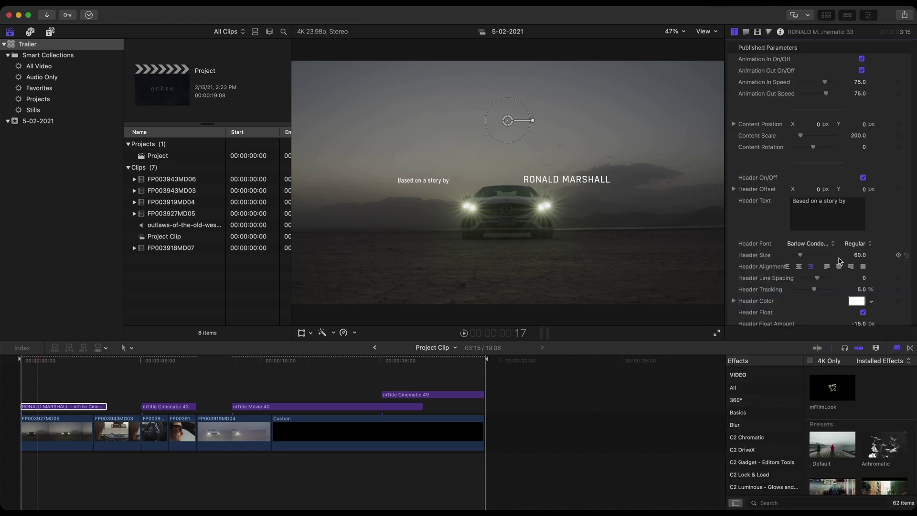
scroll(840, 261, "down", 5)
scroll(840, 261, "down", 1)
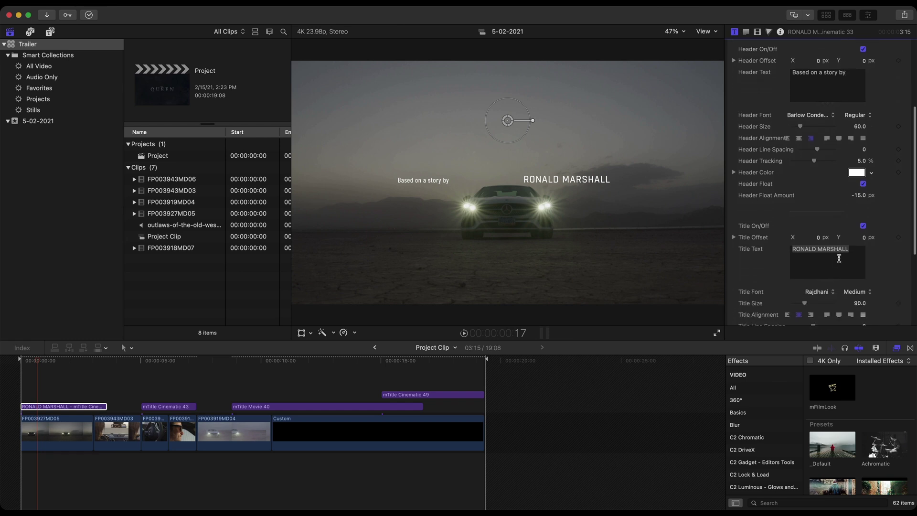
left_click(849, 250)
left_click_drag(849, 250, 795, 250)
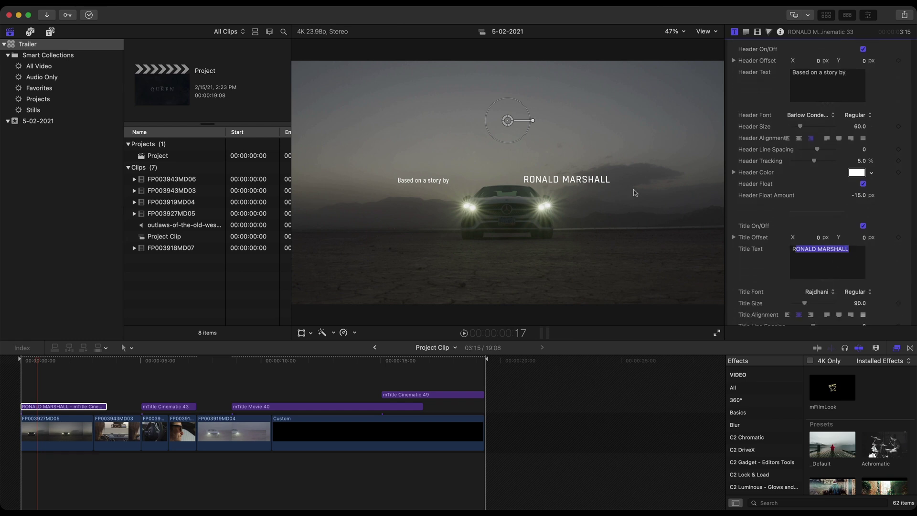
left_click(573, 184)
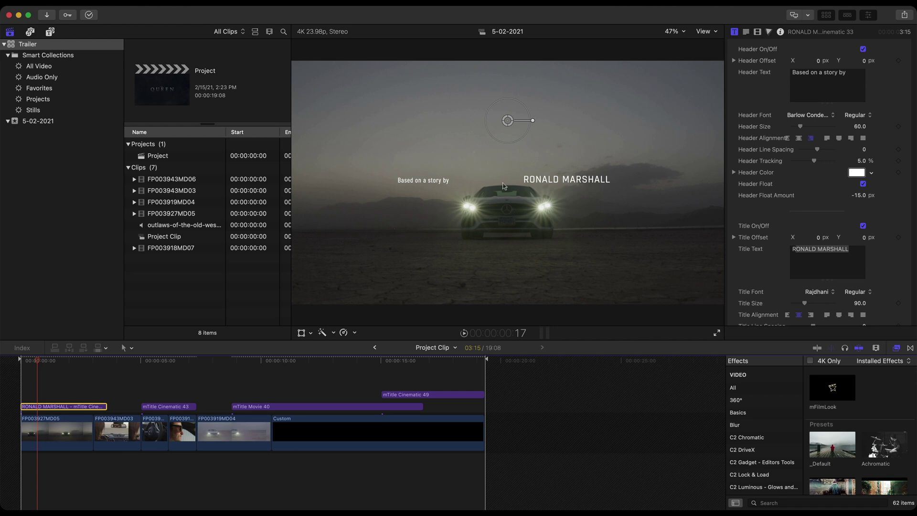
Enlarge the story credit to 200 scale, nudge it slightly right, and preview its animation
left_click(534, 125)
left_click_drag(525, 106, 507, 120)
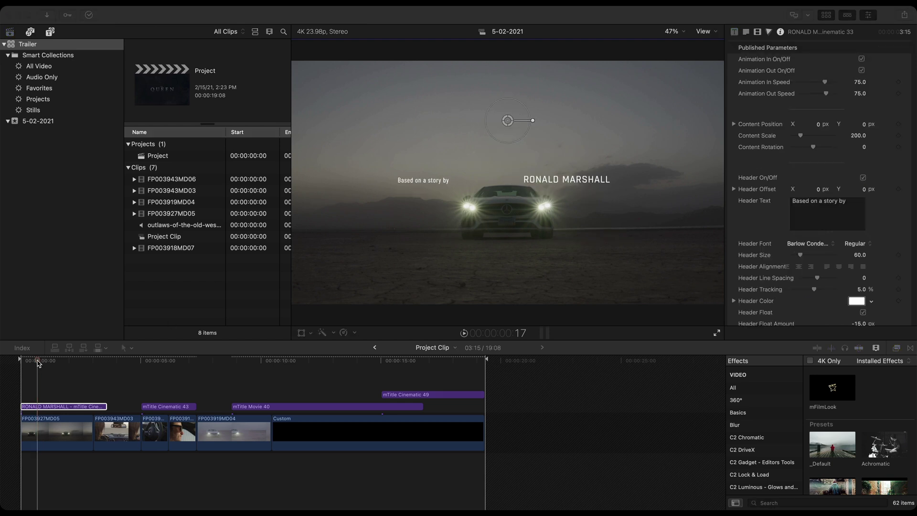
left_click_drag(27, 363, 78, 364)
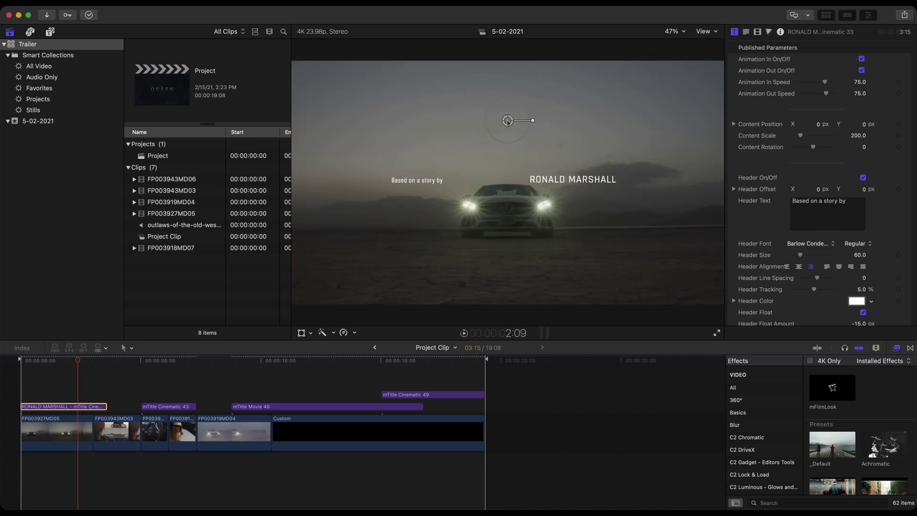
left_click_drag(507, 121, 520, 121)
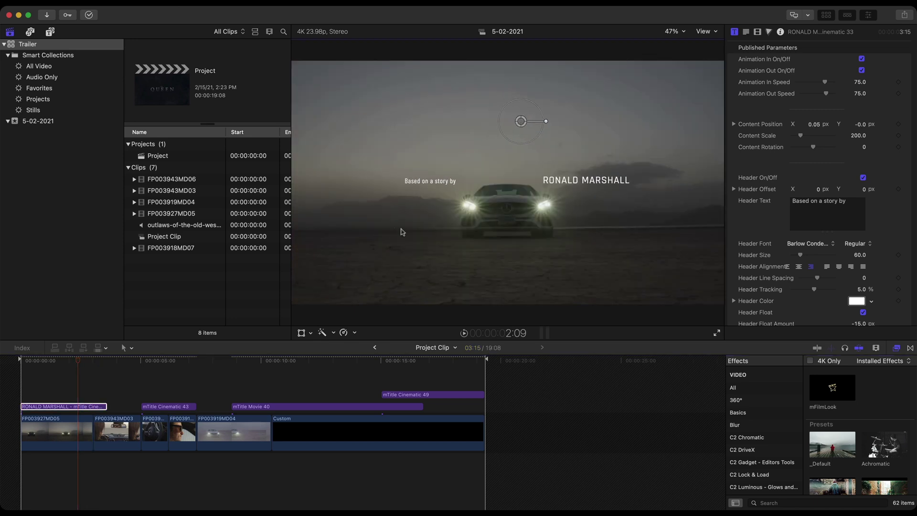
left_click_drag(76, 362, 194, 372)
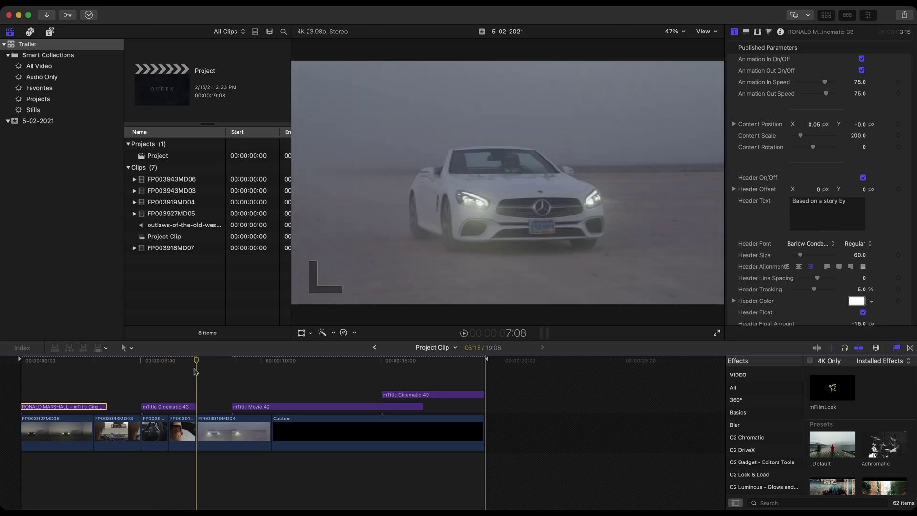
Disable Animation Out on title 43 and retitle it 'CHASING DREAMS LTD.' in Barlow Condensed, 10.77% tracking
left_click(178, 407)
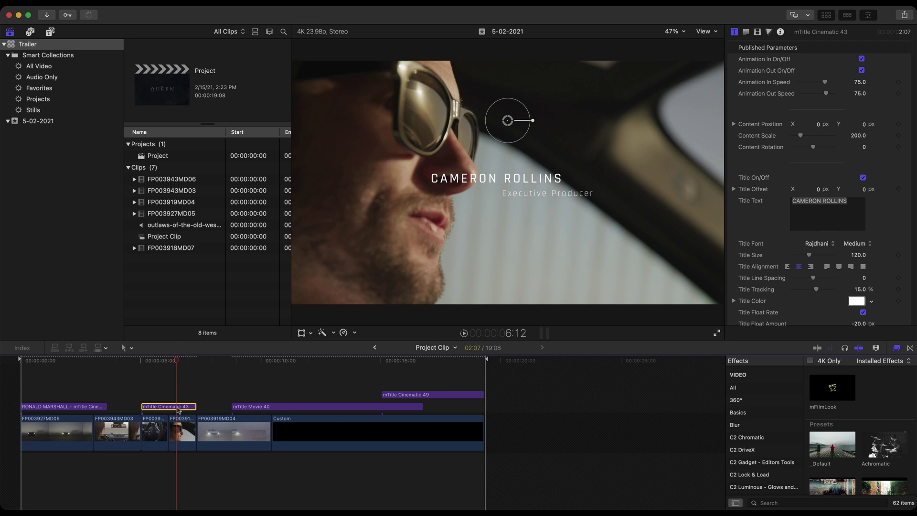
left_click(862, 71)
triple_click(828, 199)
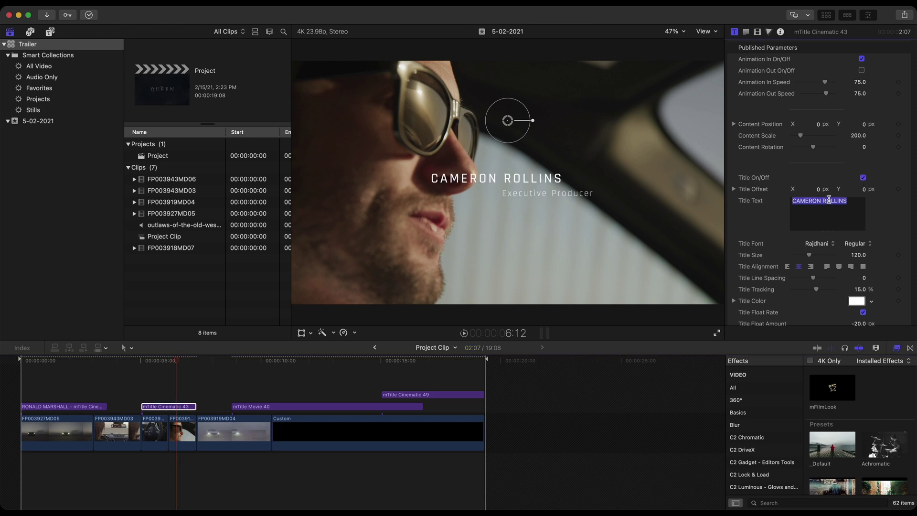
type("CHASING DREAMS LTD.")
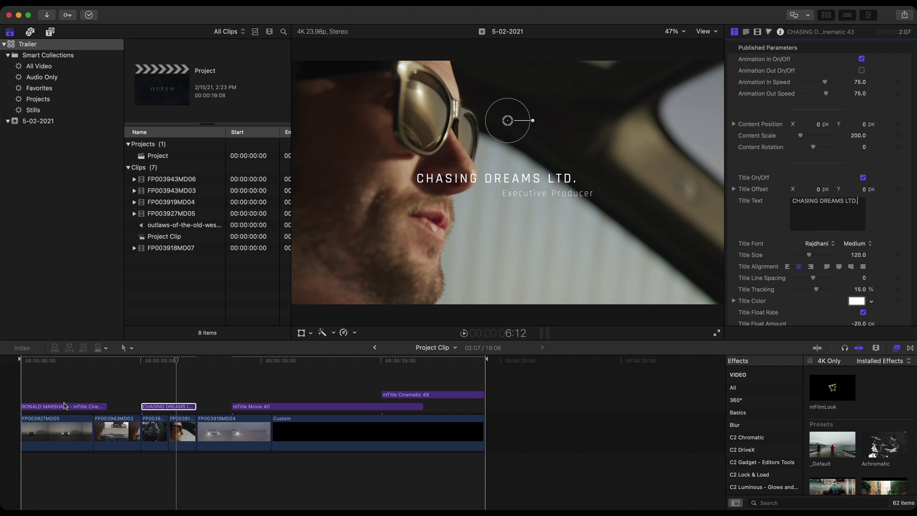
left_click(66, 406)
left_click(63, 409)
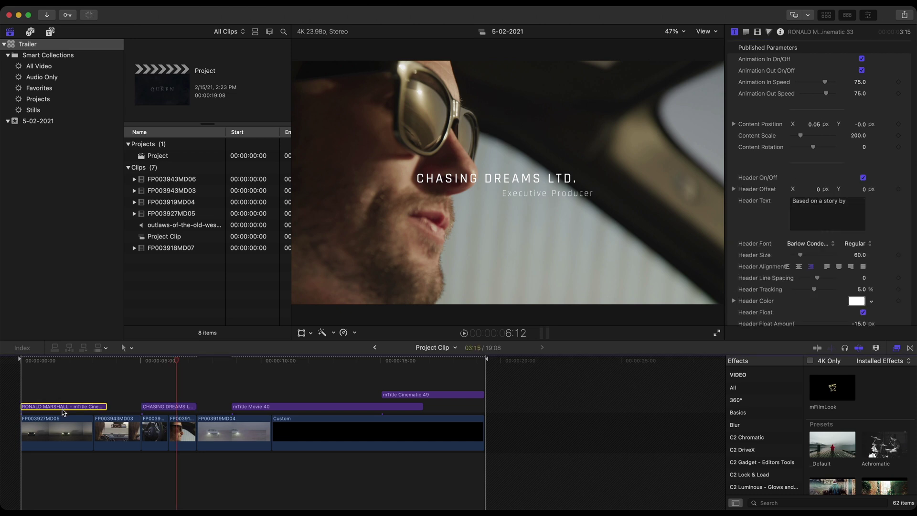
left_click(168, 407)
left_click(828, 246)
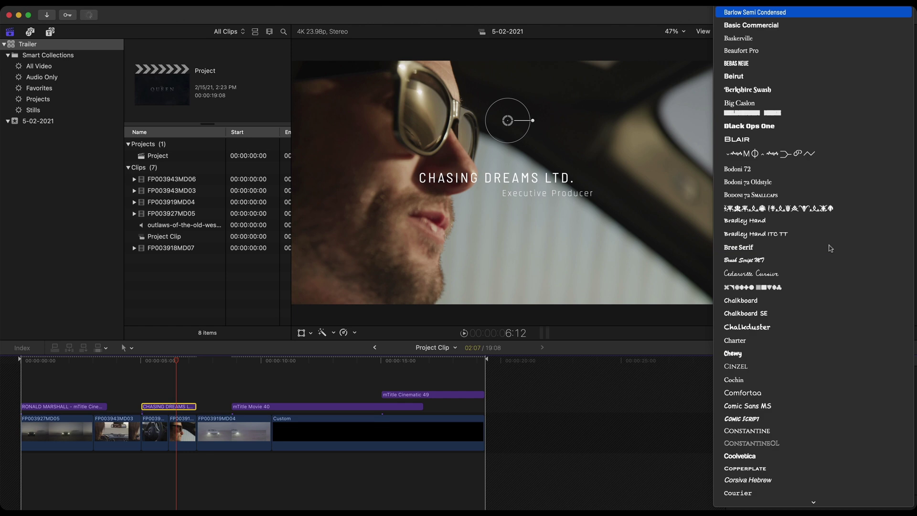
left_click(752, 19)
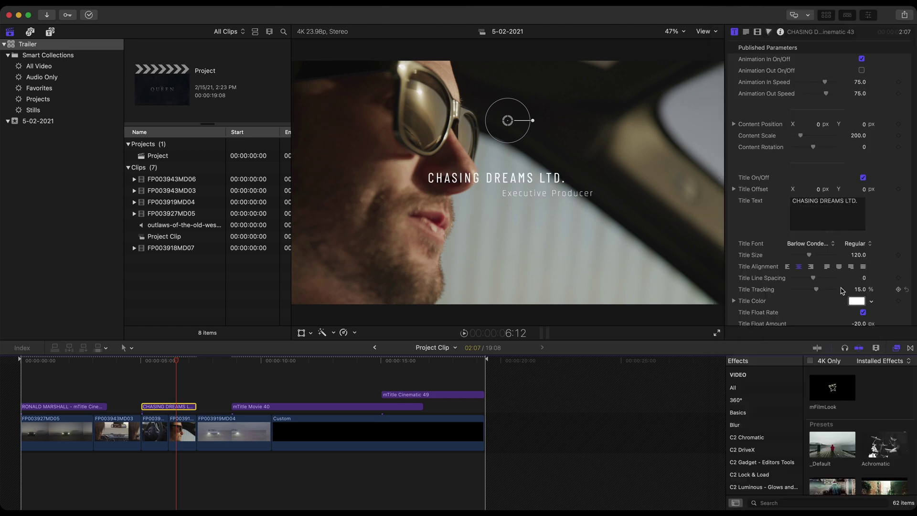
left_click_drag(816, 289, 816, 291)
Replace the Executive Producer subtitle with 'Production' and tighten its tracking to 9.01%
scroll(815, 292, "down", 5)
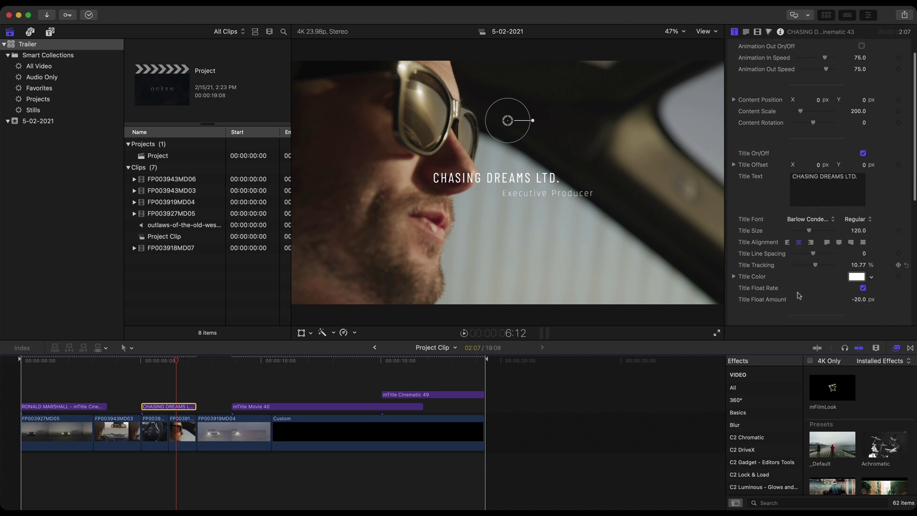
double_click(816, 241)
triple_click(816, 241)
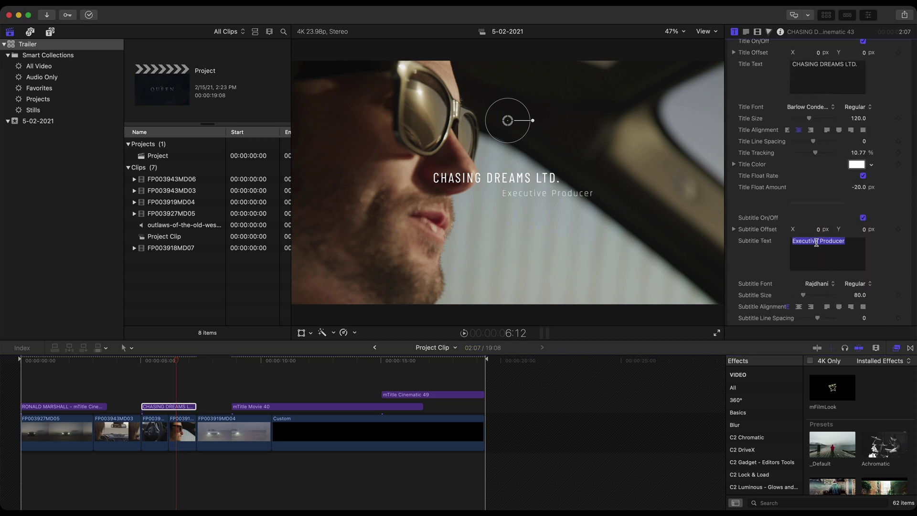
type("Production")
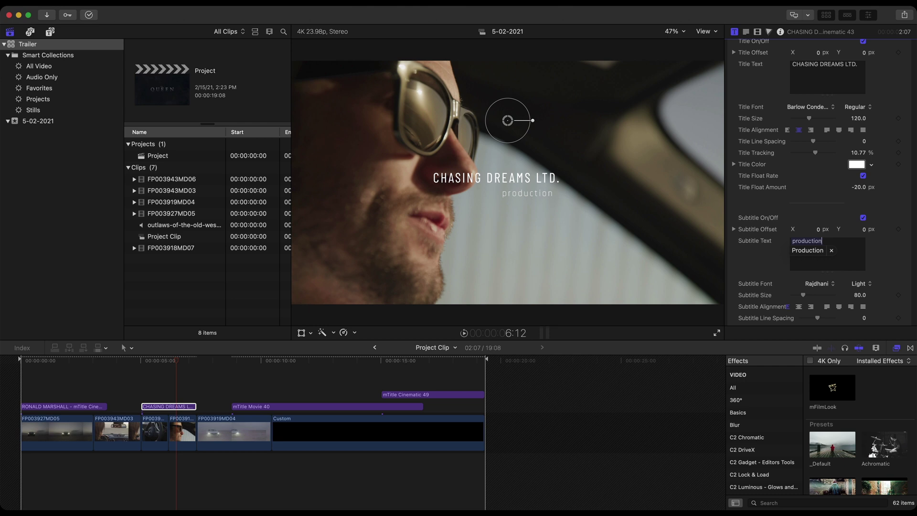
scroll(815, 267, "down", 4)
left_click_drag(813, 283, 812, 283)
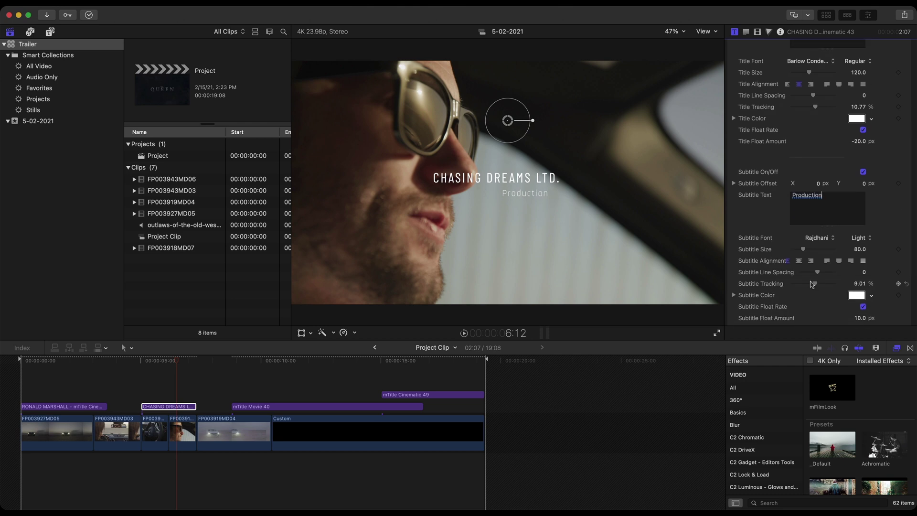
Move the CHASING DREAMS LTD. title to the lower right of the frame
left_click_drag(170, 361, 155, 362)
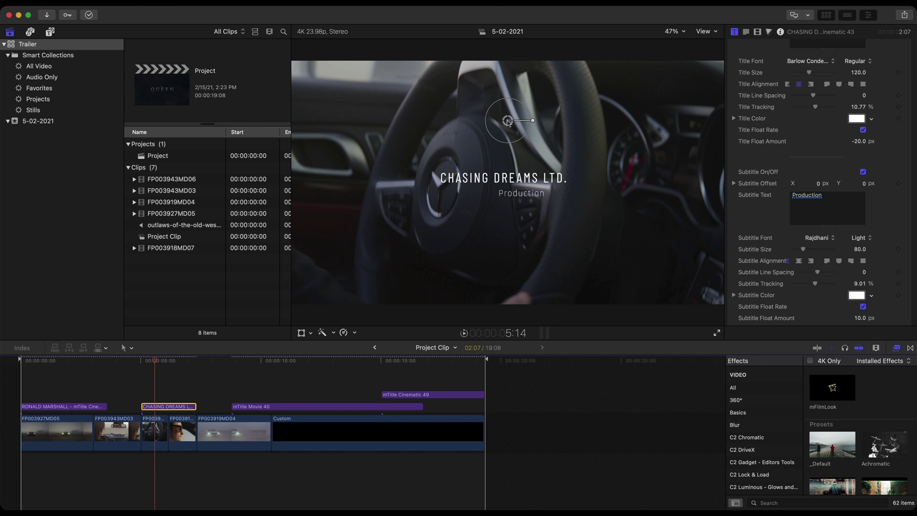
left_click_drag(507, 121, 617, 184)
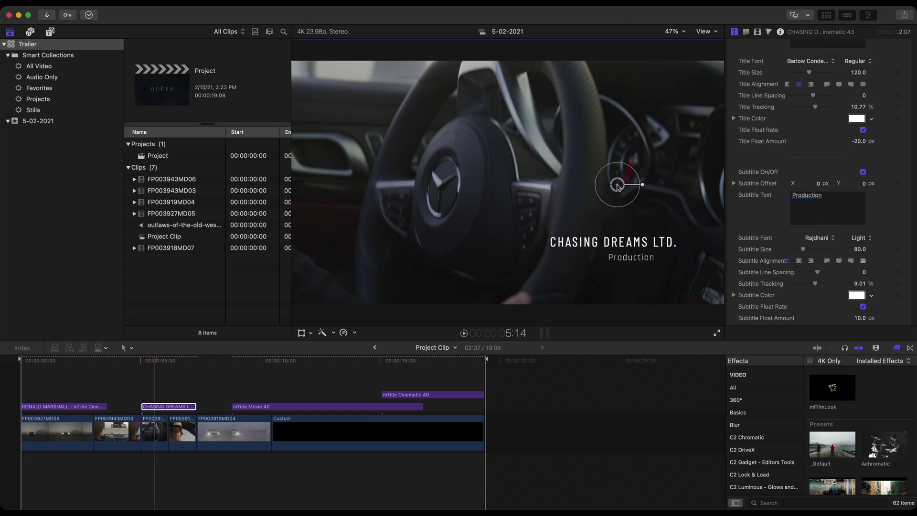
left_click(166, 360)
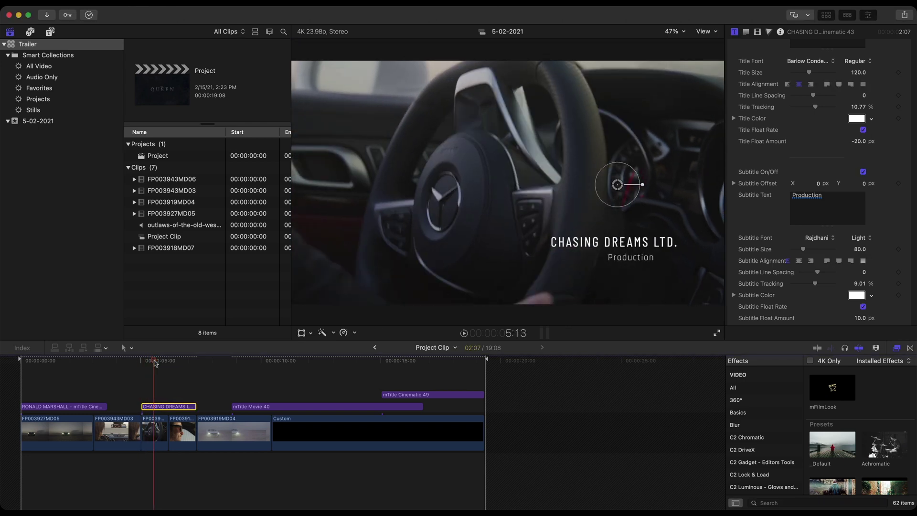
Go to the closing credits at 15:09 and select the mTitle Cinematic 49 title
left_click(168, 362)
left_click_drag(173, 364, 193, 366)
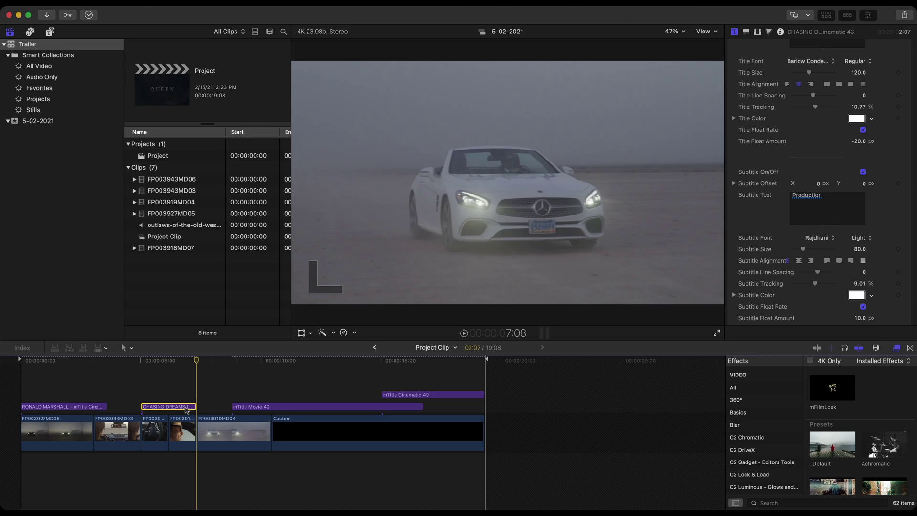
left_click(389, 361)
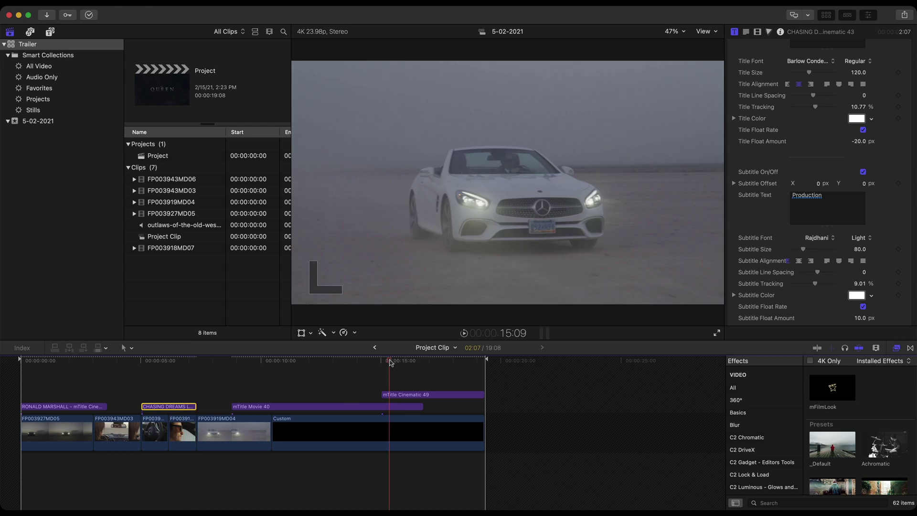
left_click(400, 394)
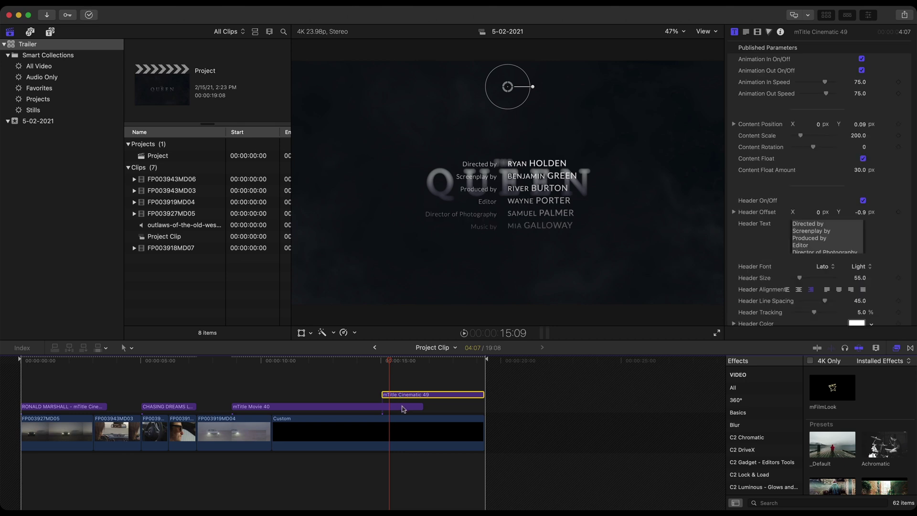
left_click(404, 409)
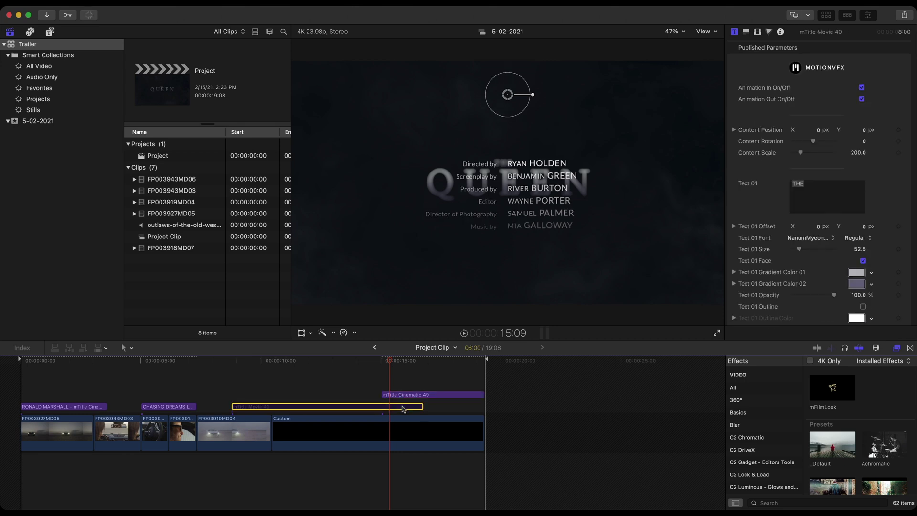
left_click(402, 394)
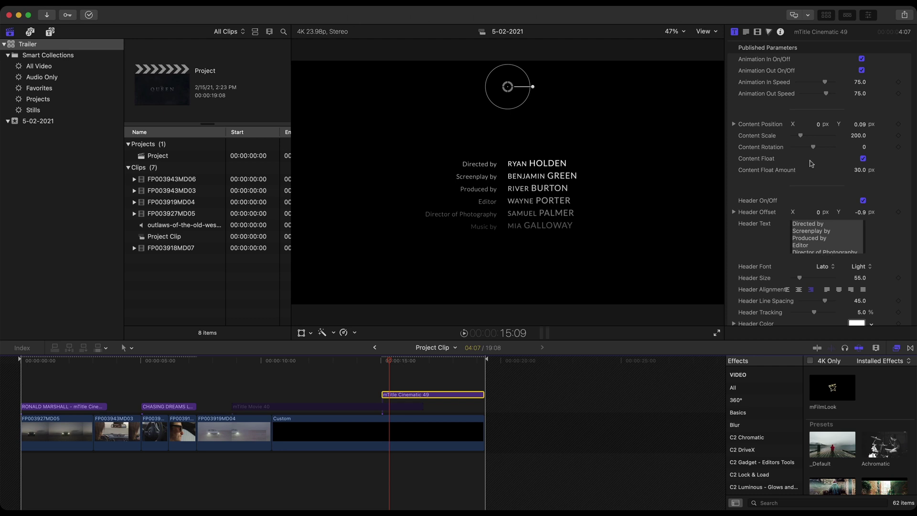
Set both the roles and the names fonts to Barlow Condensed
left_click(825, 266)
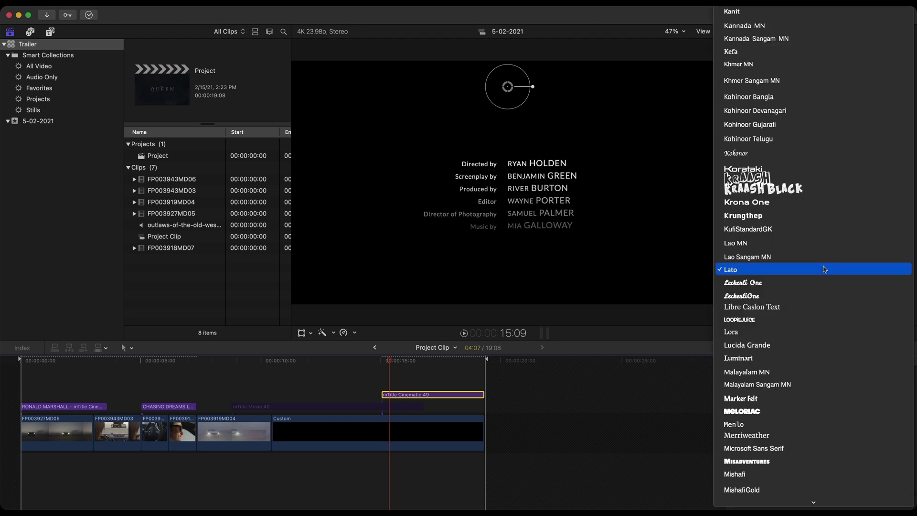
scroll(767, 266, "up", 10)
left_click(775, 33)
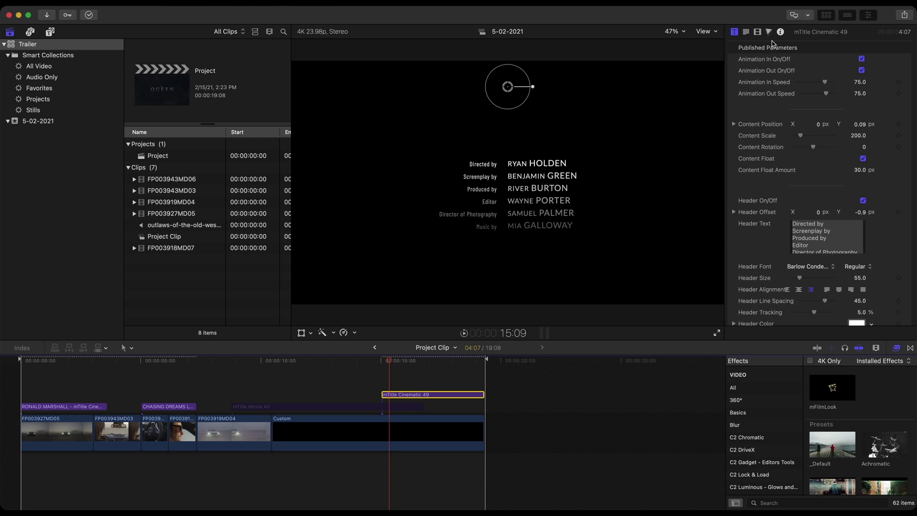
scroll(771, 187, "down", 6)
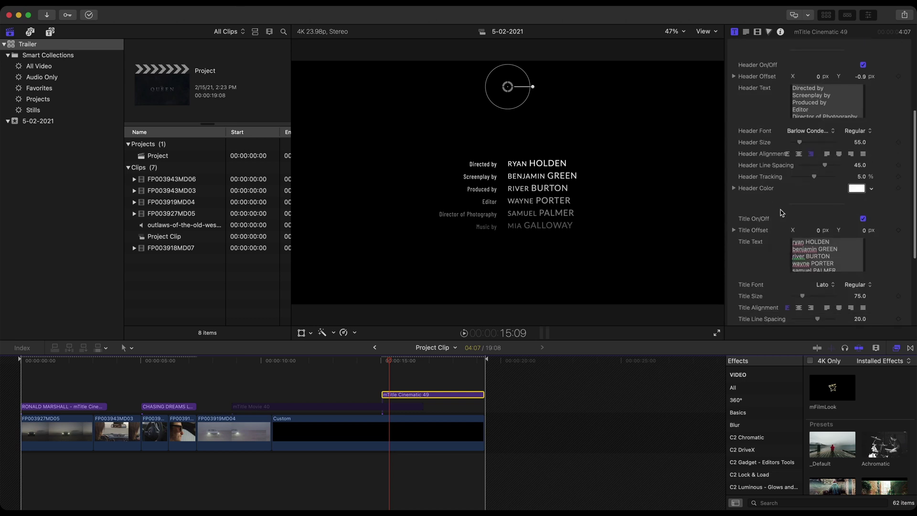
left_click(825, 285)
scroll(764, 191, "up", 10)
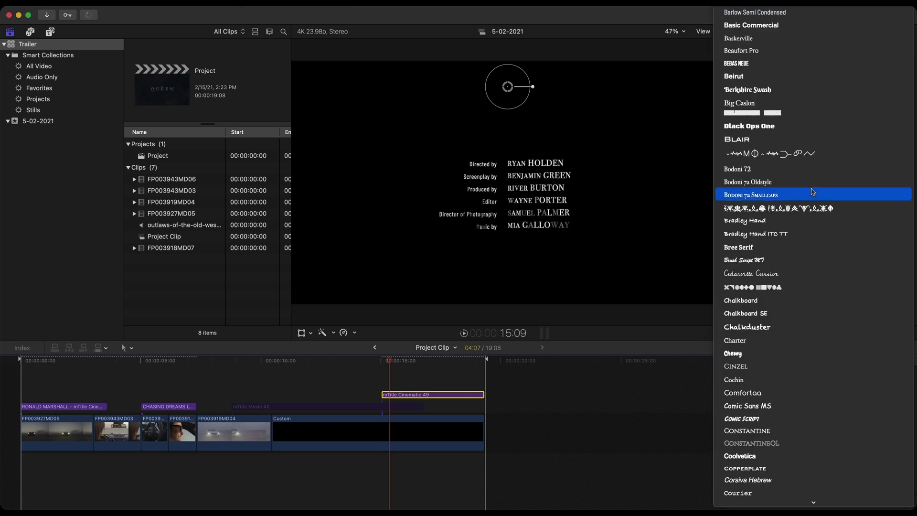
left_click(780, 78)
Lower the credits' Animation In and Out speeds to 0
scroll(779, 144, "up", 5)
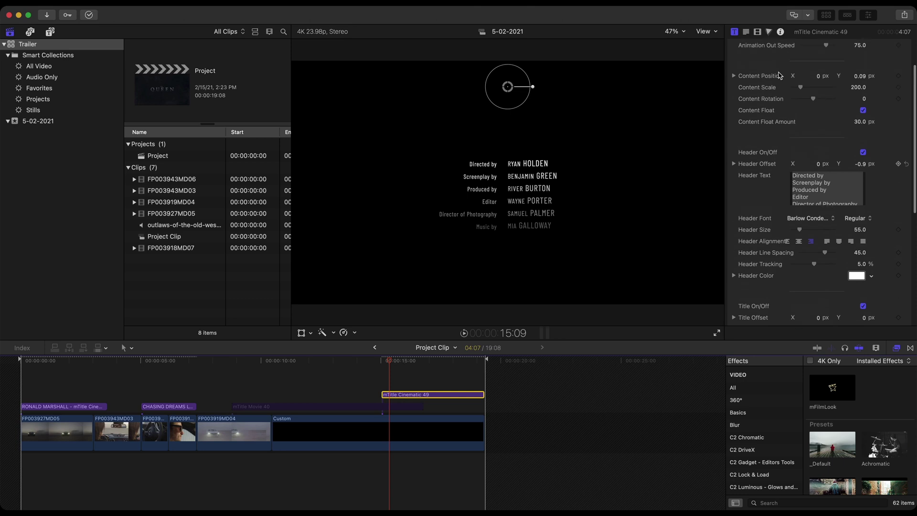
scroll(779, 74, "up", 1)
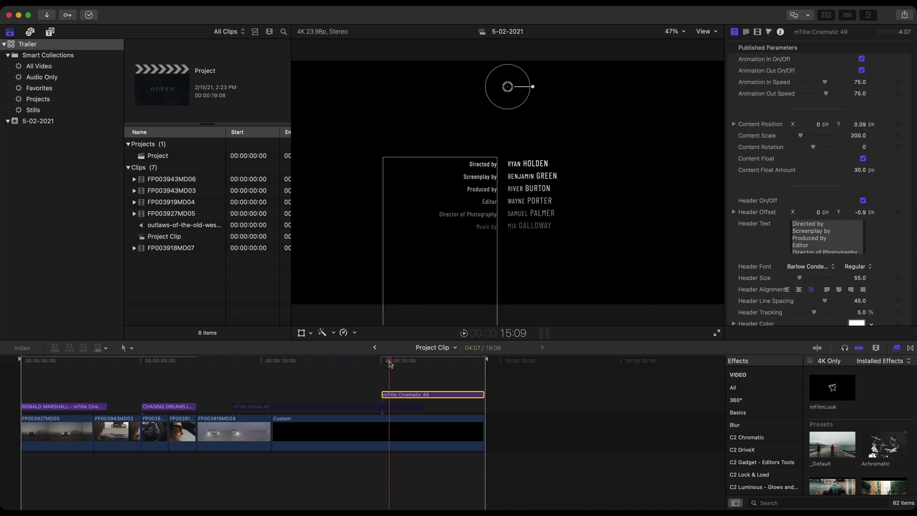
left_click(473, 358)
left_click_drag(825, 82, 803, 94)
left_click(382, 359)
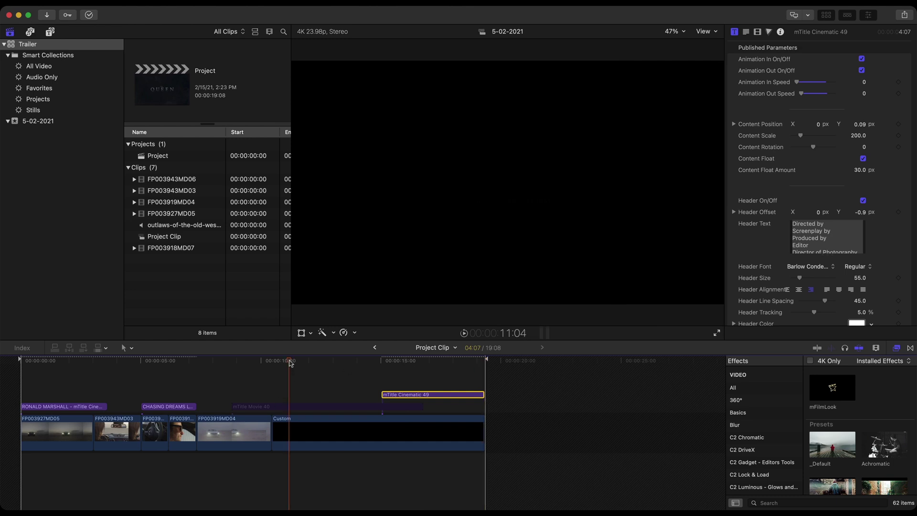
Set the word THE in the mTitle Movie 40 title to Barlow Condensed, size 77
left_click(261, 409)
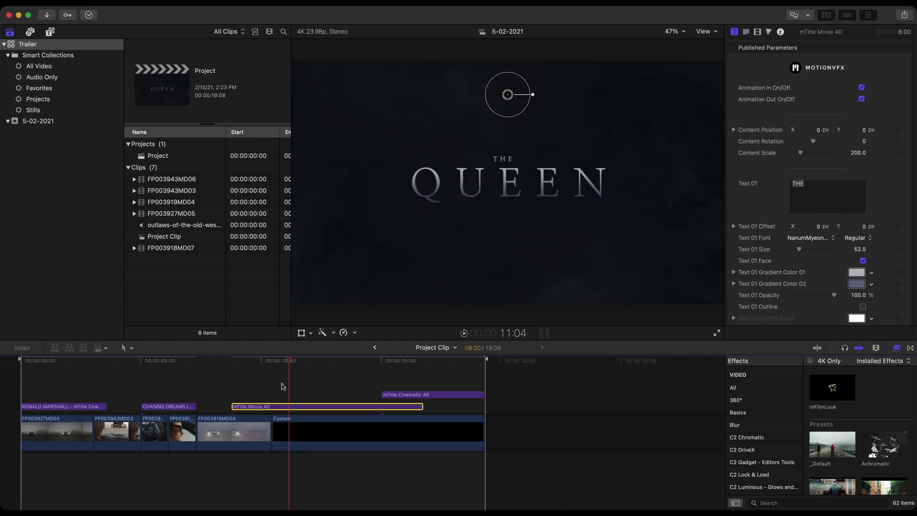
left_click_drag(284, 362, 304, 365)
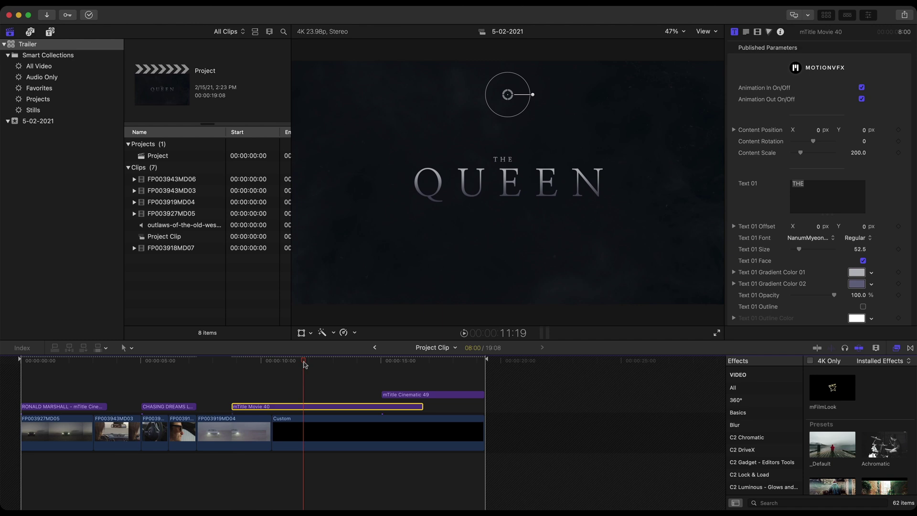
left_click(825, 239)
scroll(826, 242, "up", 10)
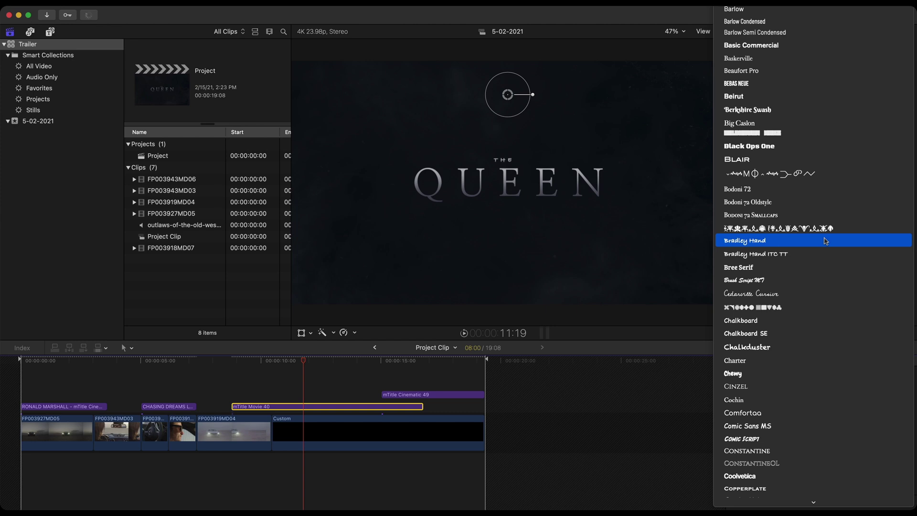
left_click(765, 23)
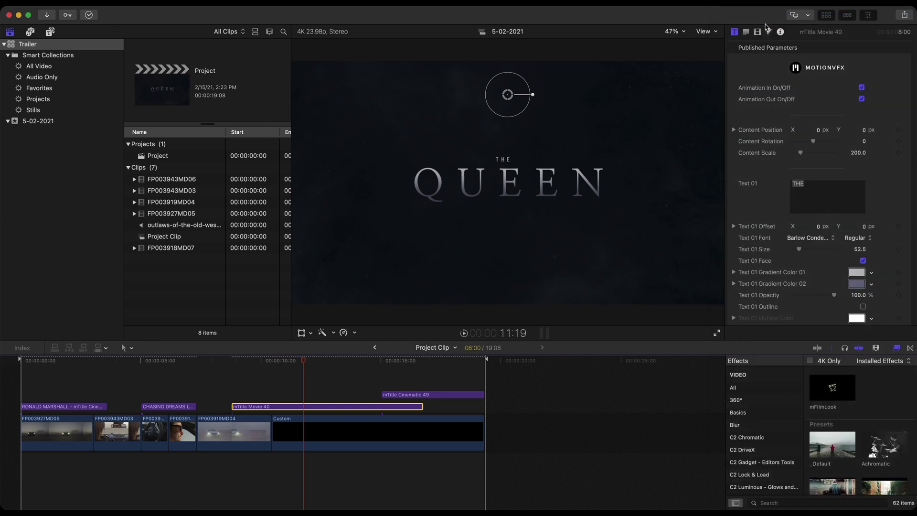
left_click_drag(798, 249, 802, 249)
Replace QUEEN with 'OFF ROADS' in Barlow Condensed SemiBold
scroll(803, 252, "down", 5)
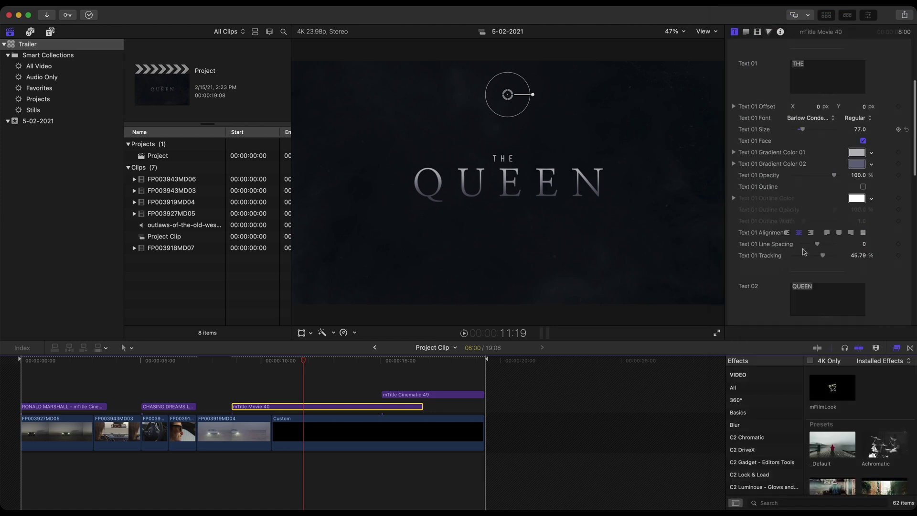
scroll(804, 252, "down", 3)
double_click(802, 236)
type("OFF ROADS")
left_click(809, 295)
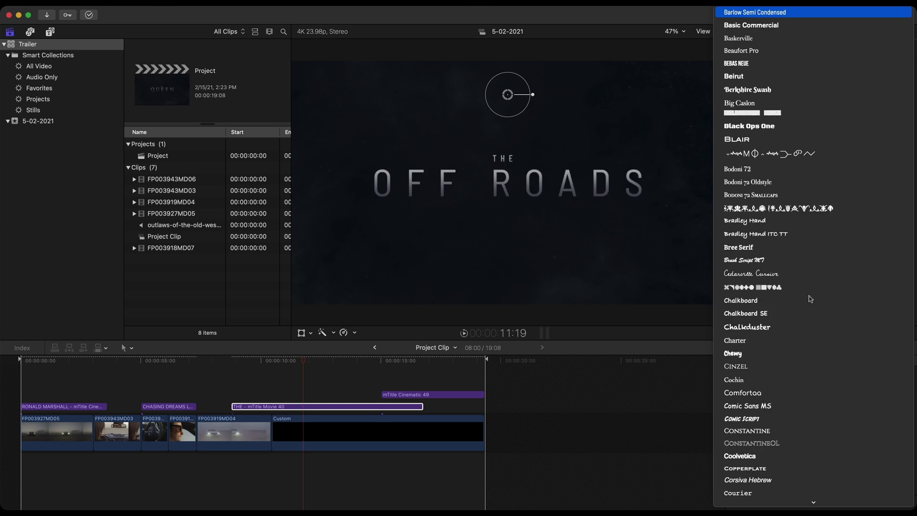
left_click(764, 23)
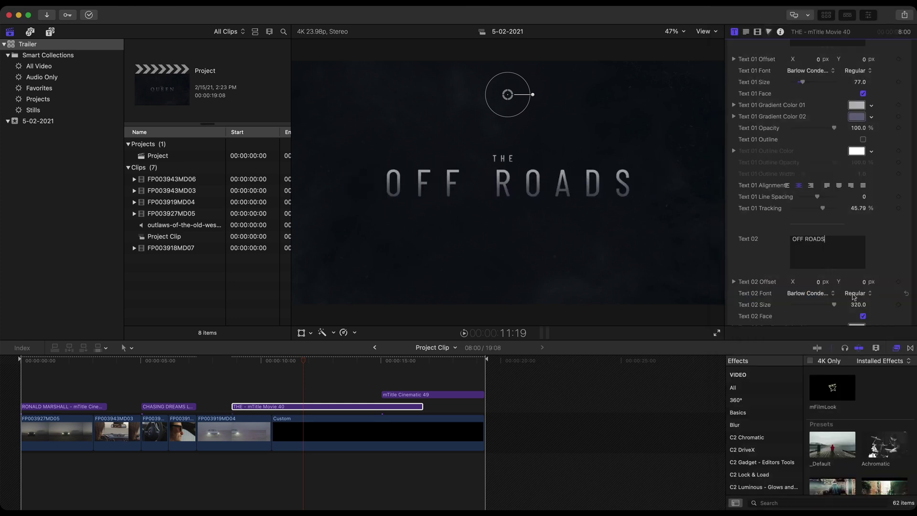
left_click(854, 294)
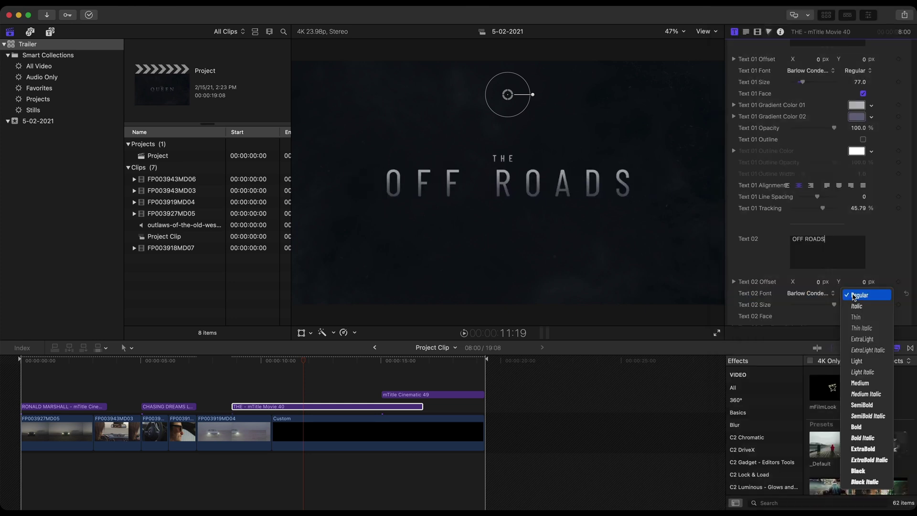
left_click(862, 405)
Lower the title's background opacity to 93.63%
scroll(810, 290, "down", 4)
scroll(810, 290, "down", 5)
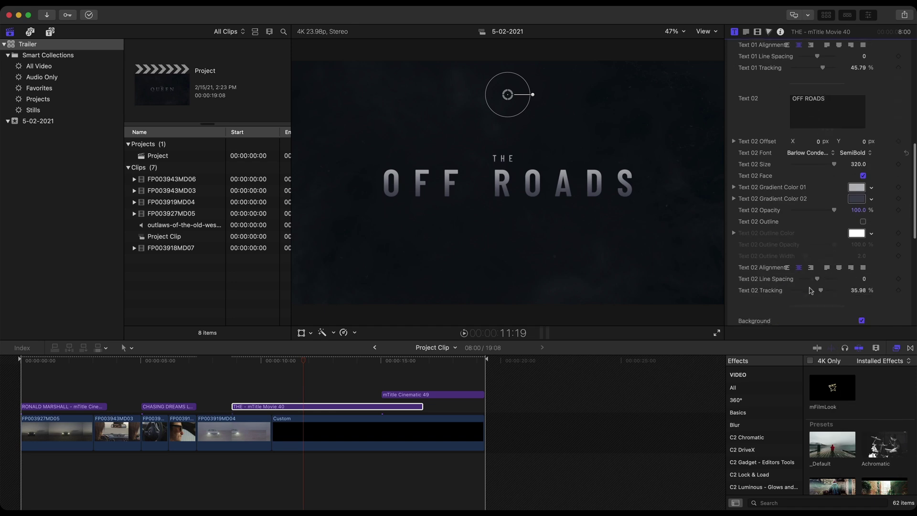
scroll(810, 291, "down", 3)
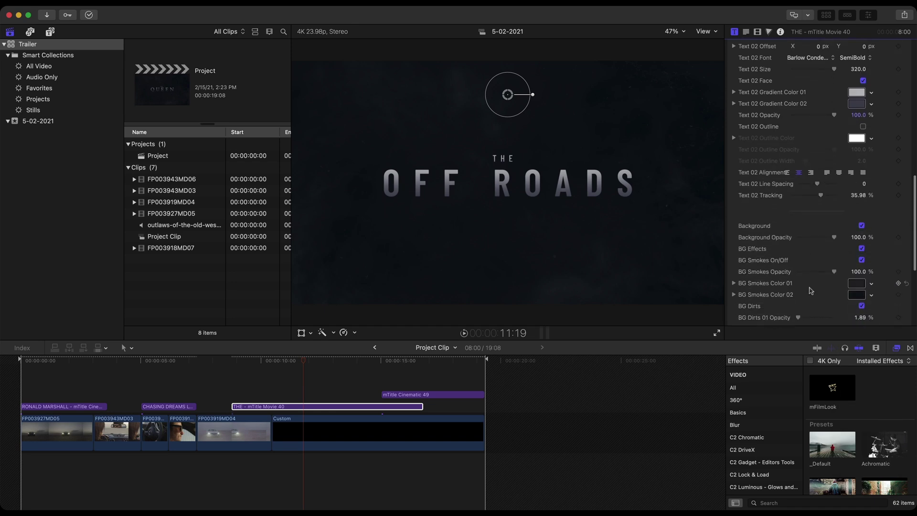
mouse_move(833, 184)
left_mouse_down()
mouse_move(796, 185)
mouse_move(835, 185)
left_mouse_up()
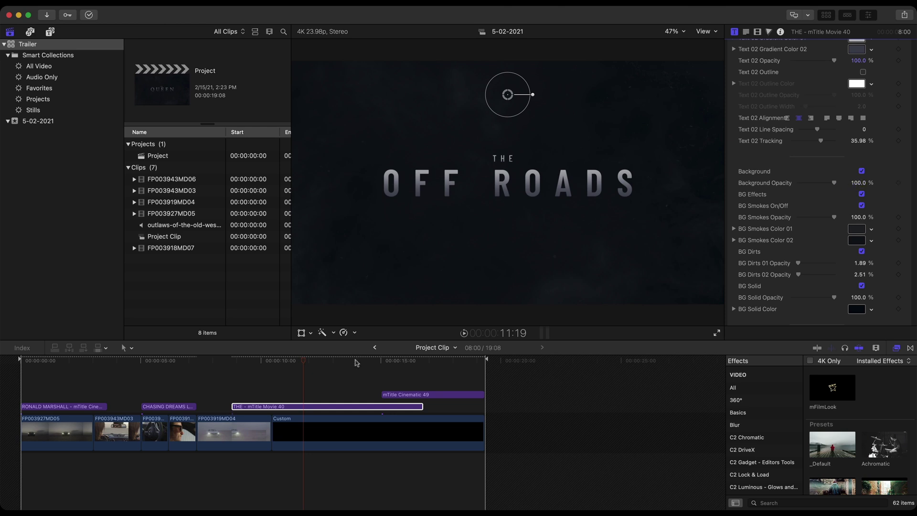
Trim the title clip's end to 6:15 so it ends near the closing credits
left_click_drag(355, 363, 392, 363)
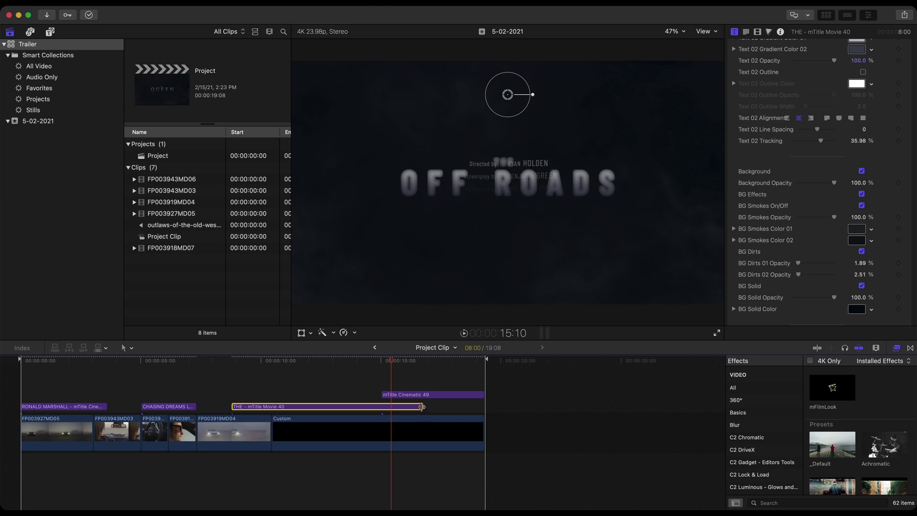
left_click_drag(422, 406, 388, 406)
left_click(364, 362)
left_click_drag(364, 362, 409, 363)
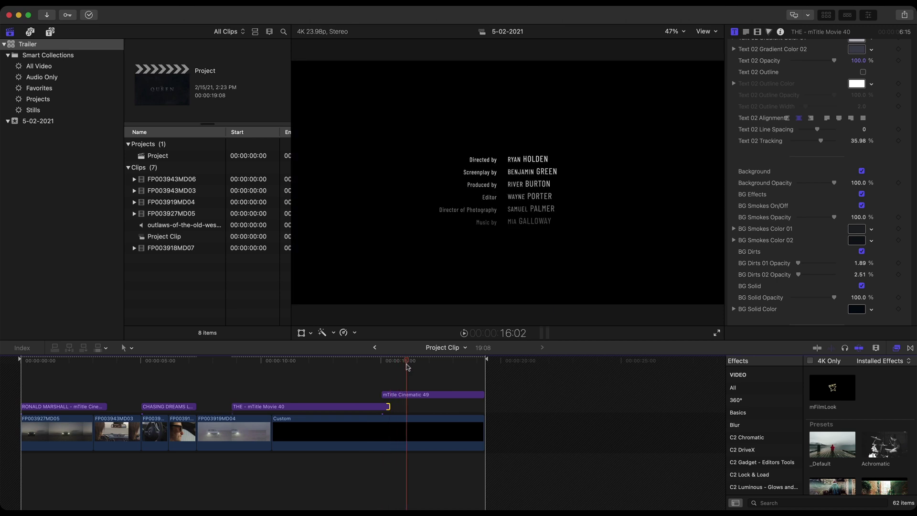
Apply the mFilmLook effect to clip FP003919MD04
left_click(221, 362)
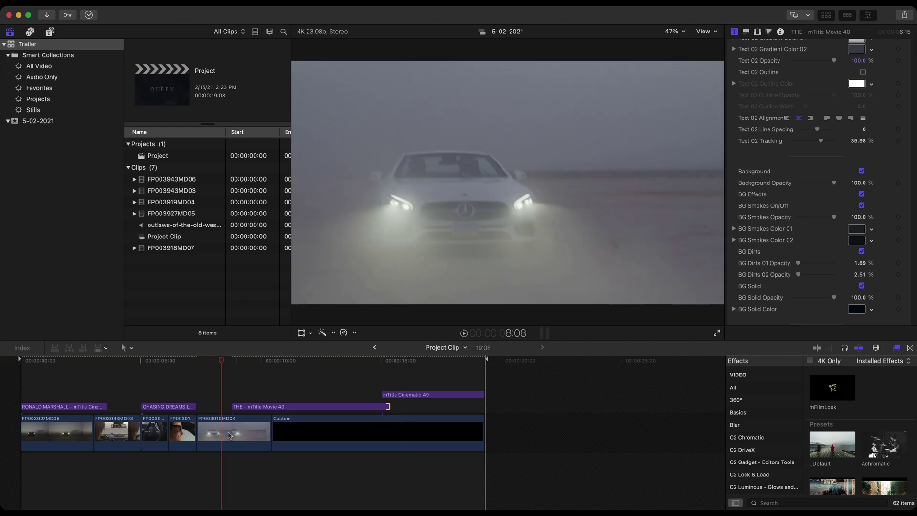
left_click(229, 434)
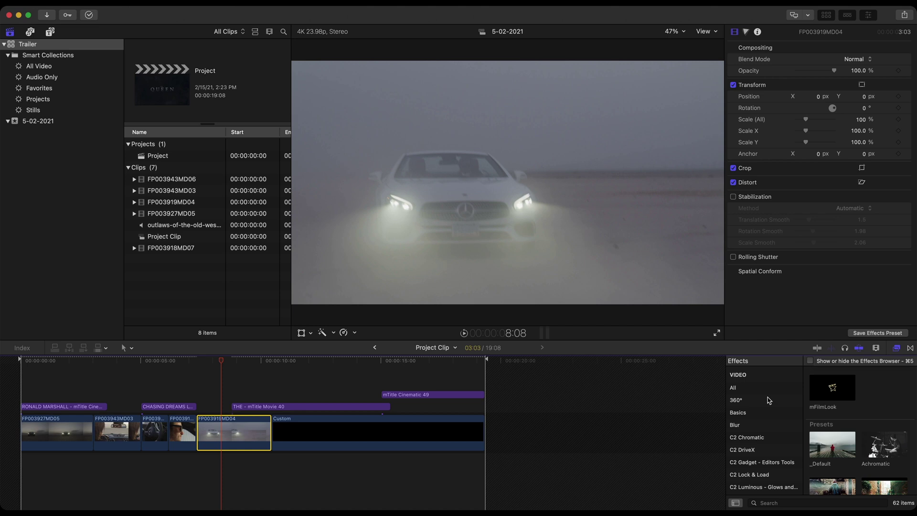
scroll(767, 399, "down", 10)
left_click(764, 427)
left_click_drag(828, 392, 213, 424)
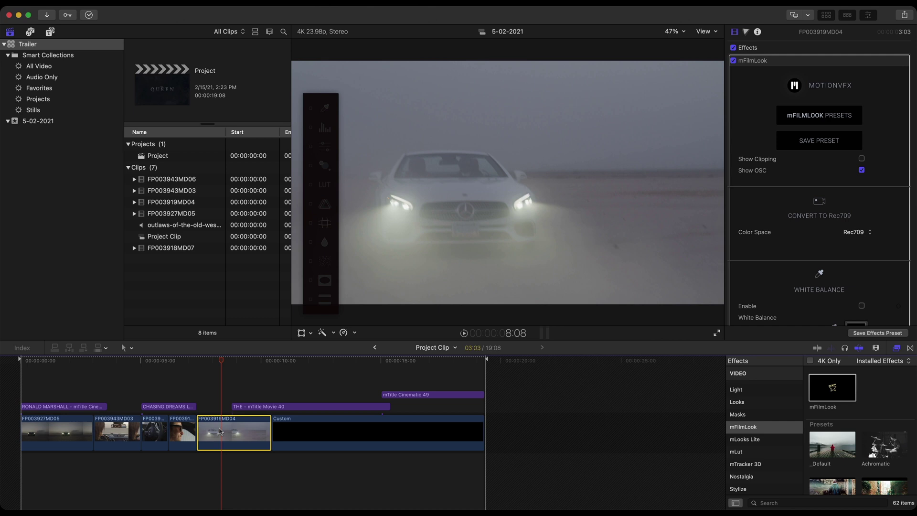
Set mFilmLook Levels to exposure -0.09 and contrast 1.32
left_click_drag(321, 96, 323, 69)
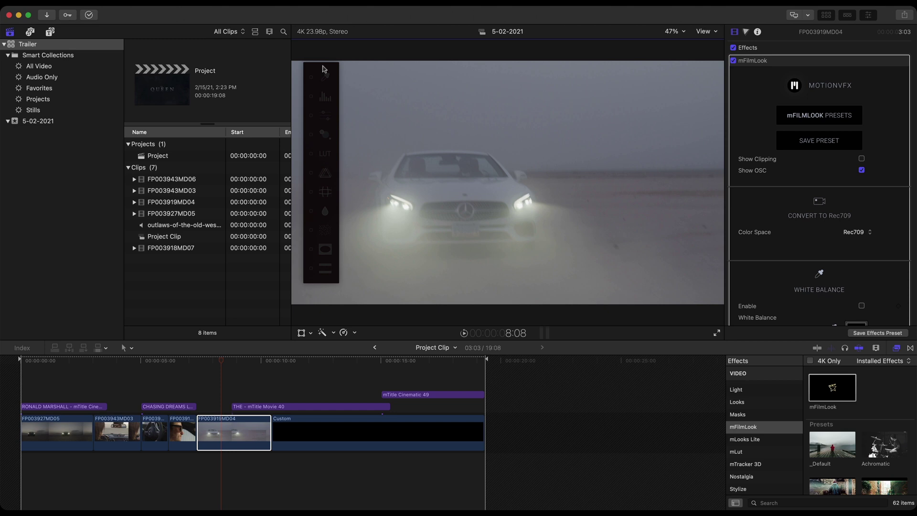
left_click(862, 170)
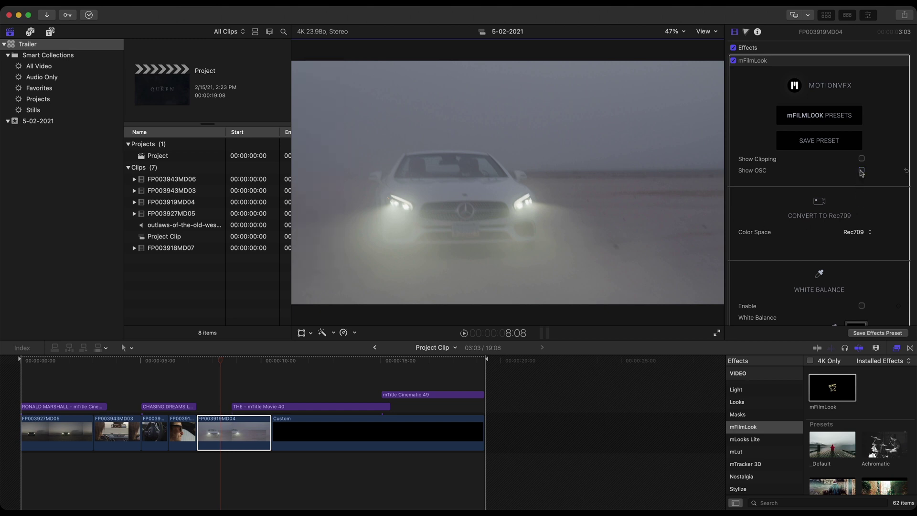
left_click(861, 170)
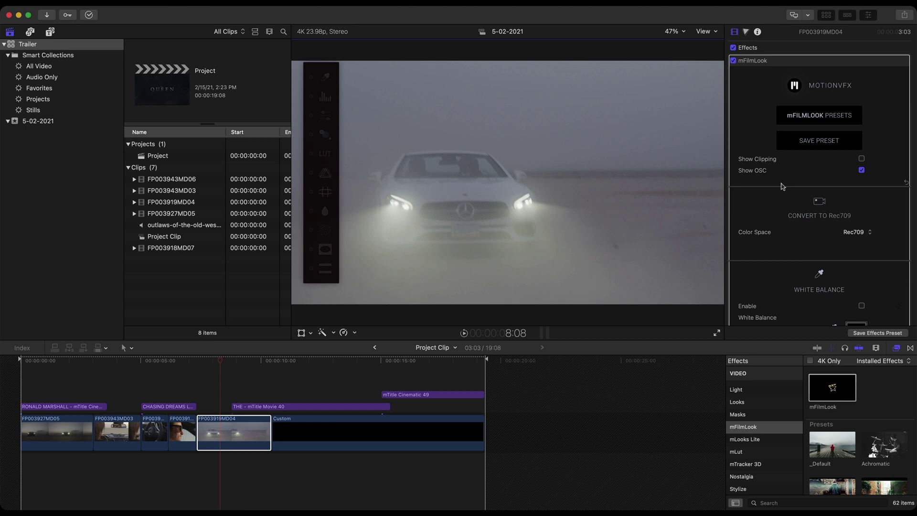
left_click(319, 97)
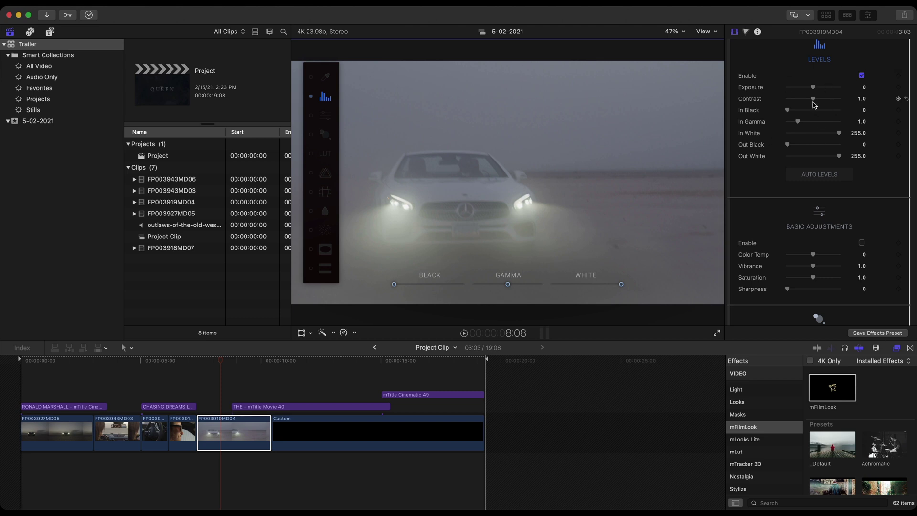
left_click_drag(813, 88, 796, 121)
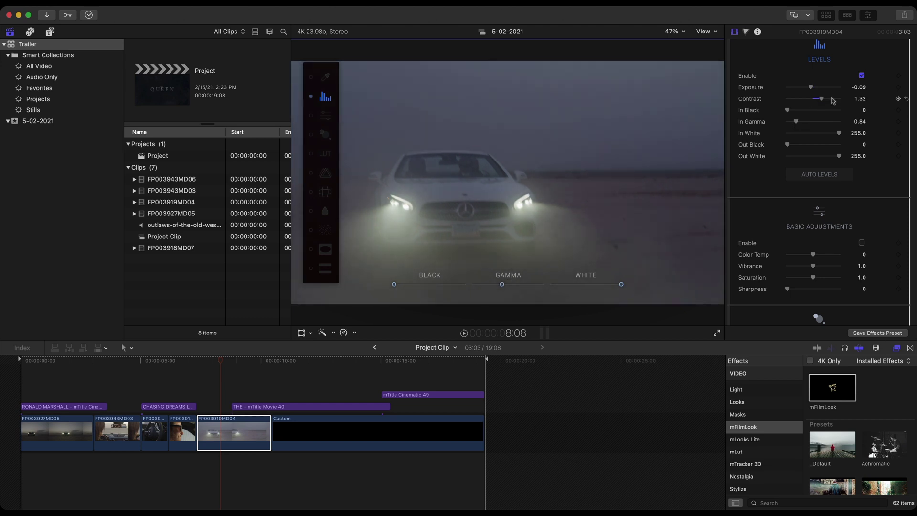
left_click(861, 76)
left_click(861, 76)
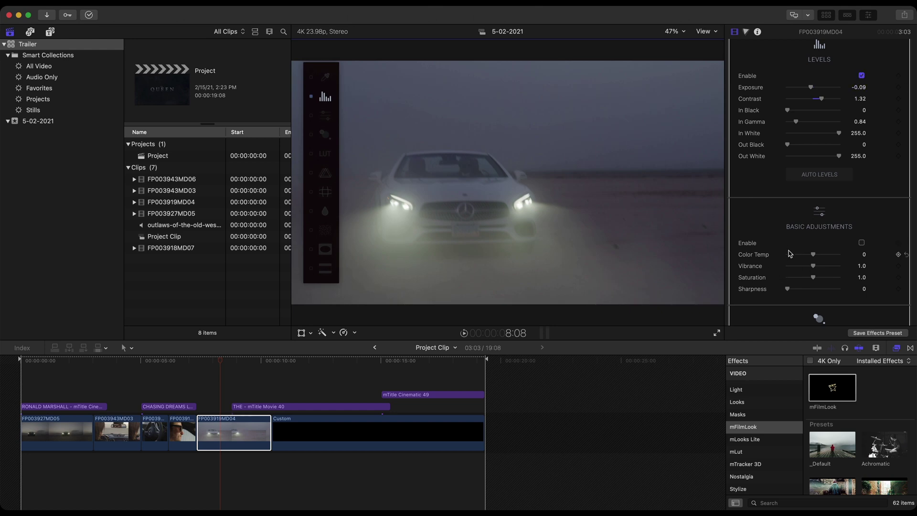
Enable Basic Adjustments and reduce saturation to 0.76
left_click(325, 117)
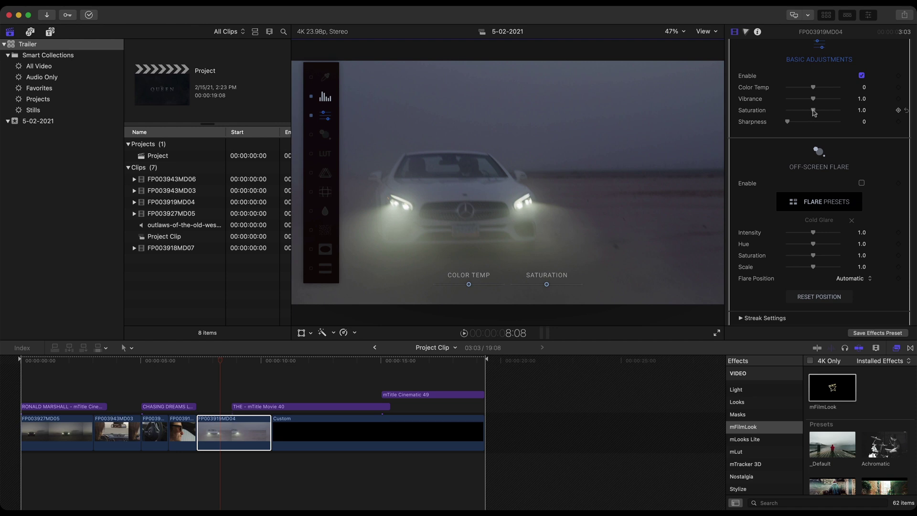
left_click_drag(813, 110, 807, 112)
scroll(791, 109, "up", 2)
scroll(790, 110, "up", 8)
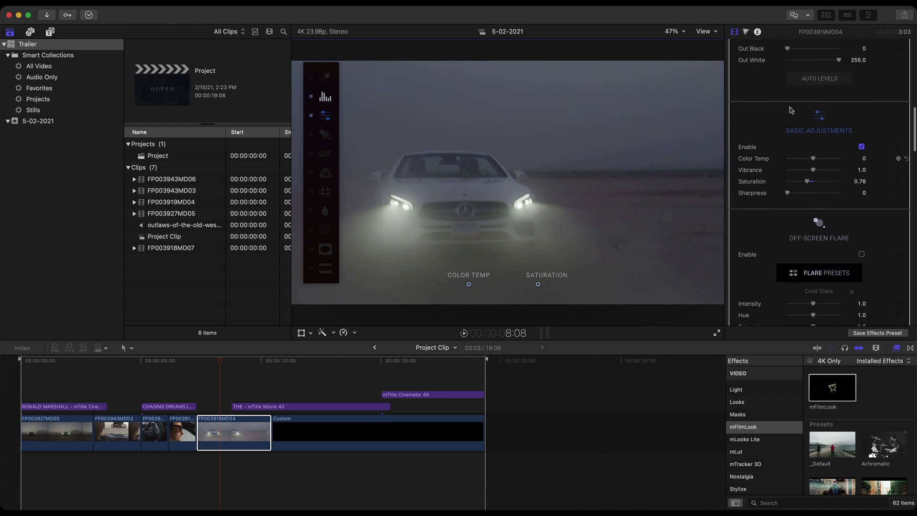
scroll(791, 110, "up", 10)
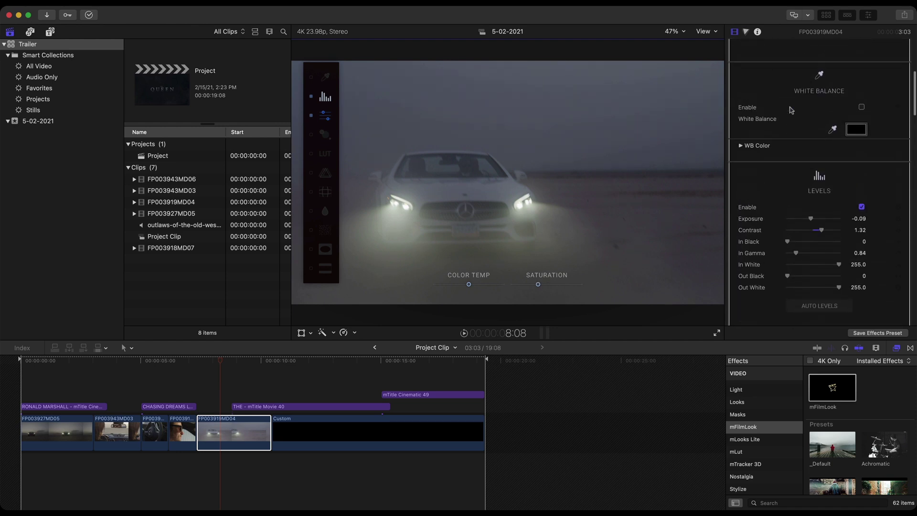
scroll(791, 109, "up", 3)
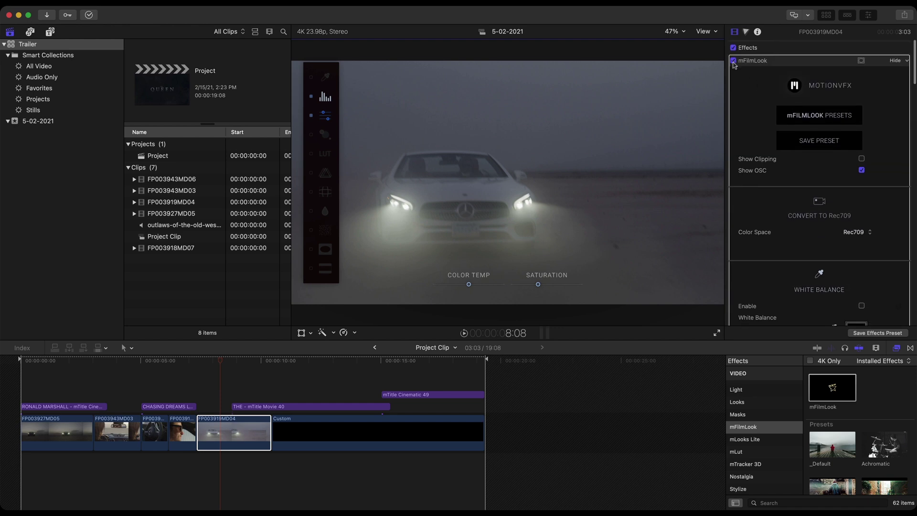
Turn off Show OSC and compare the graded shot against the original
left_click(733, 62)
left_click(734, 62)
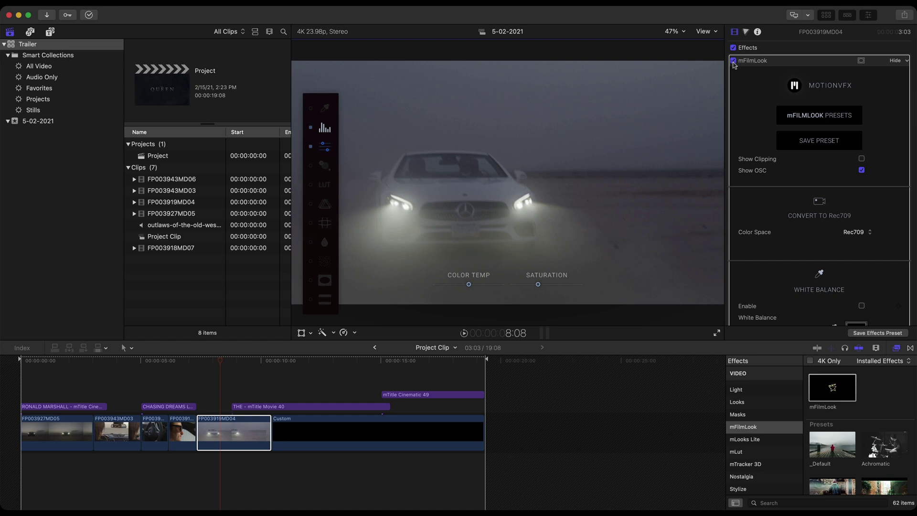
left_click(862, 170)
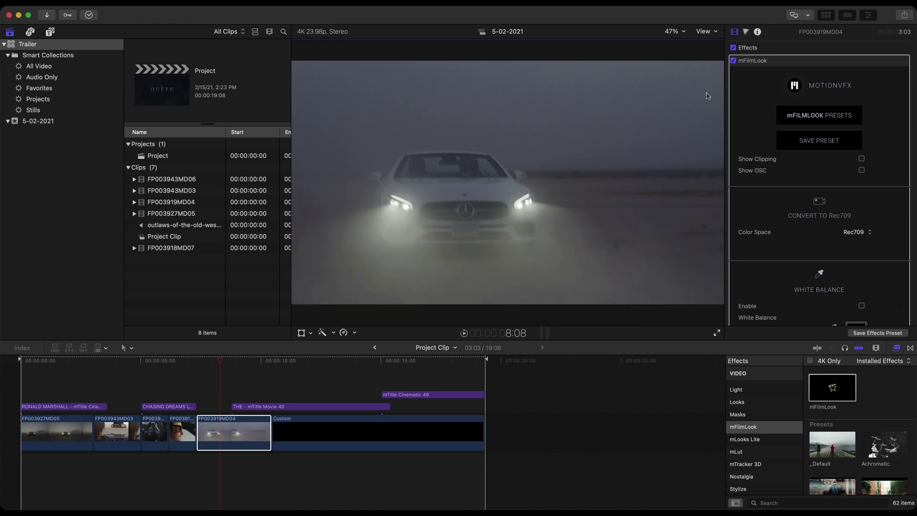
left_click(733, 61)
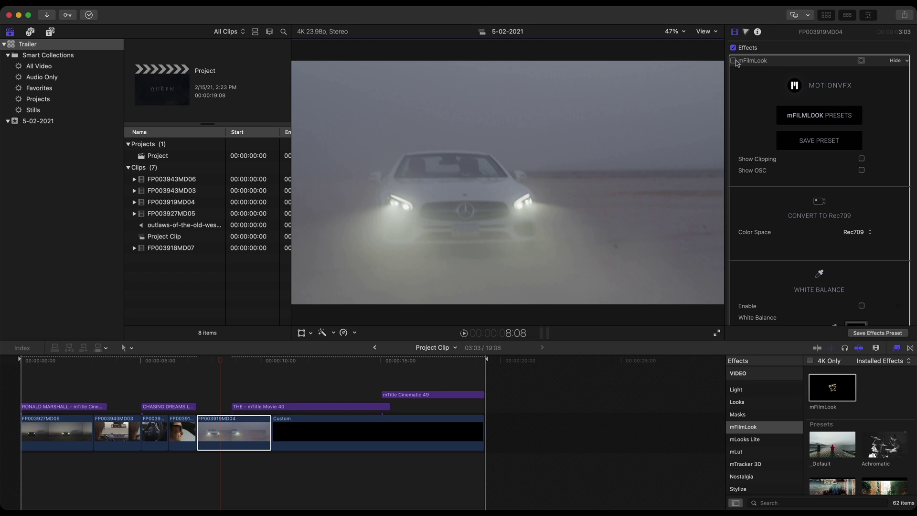
left_click(734, 61)
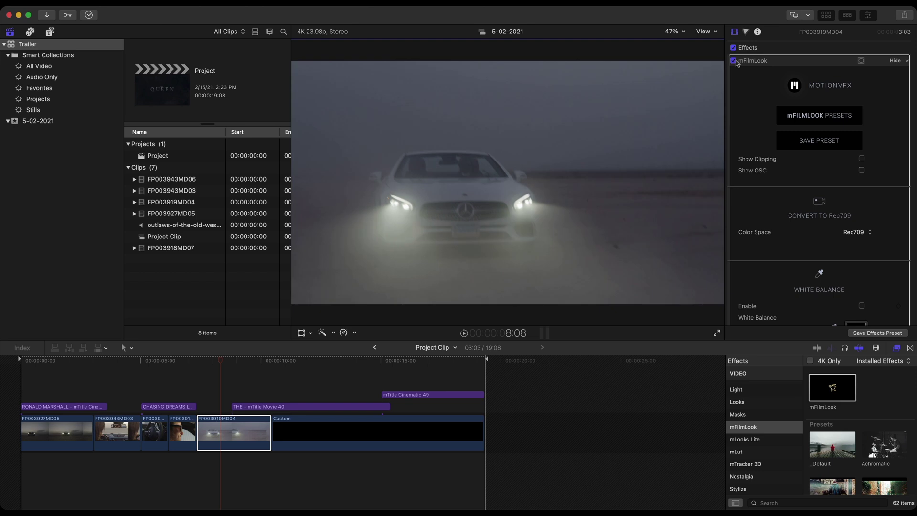
left_click(734, 61)
left_click(734, 61)
Open the main Project and drop mFilmLook onto the whole Project Clip
double_click(158, 157)
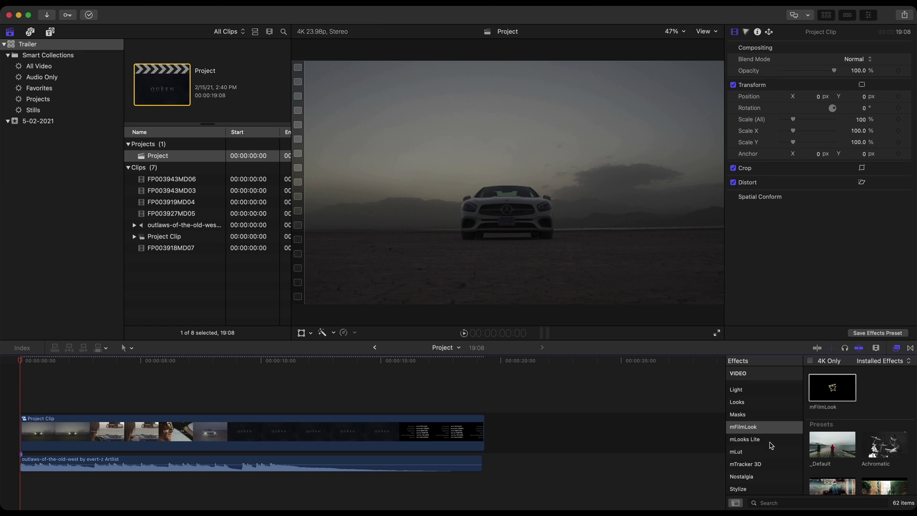
left_click_drag(824, 395, 366, 435)
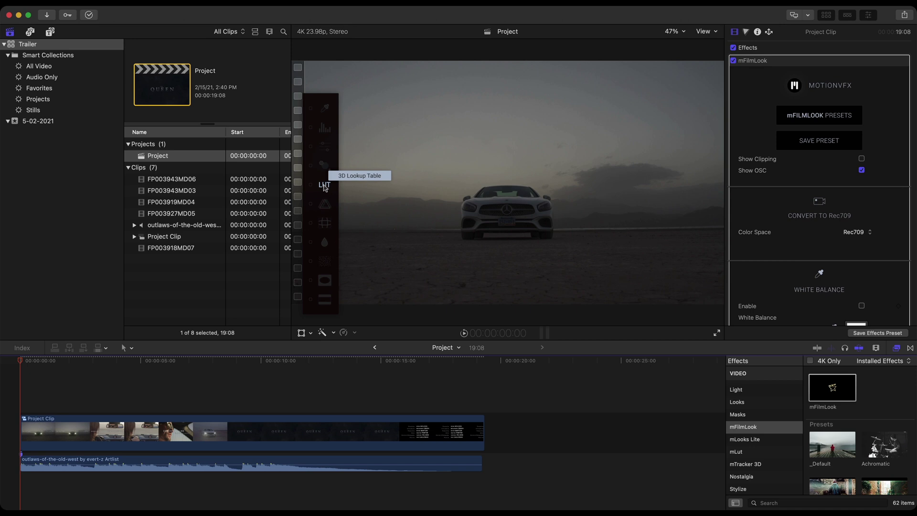
Enable the mFilmLook LUT with the Olive preset at about 0.56 intensity
left_click(324, 186)
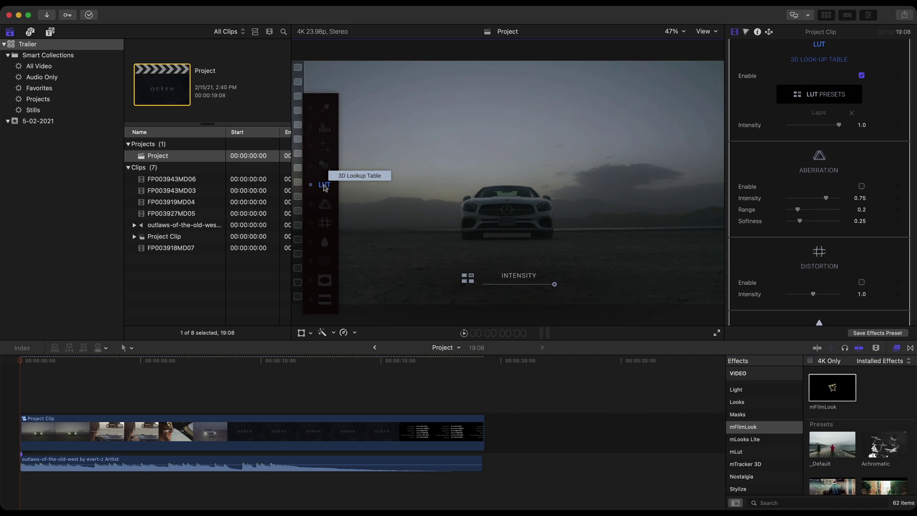
left_click(820, 95)
scroll(767, 269, "down", 3)
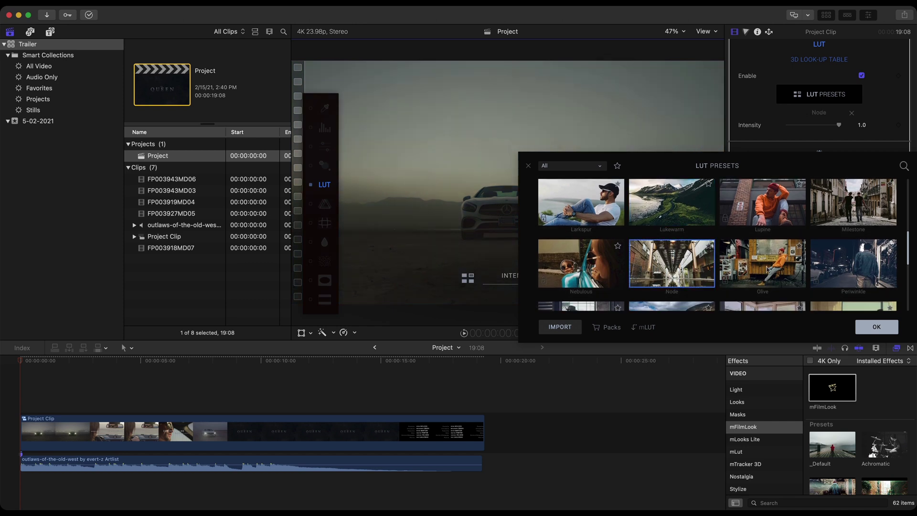
left_click(762, 264)
left_click(876, 327)
left_click_drag(838, 125, 815, 126)
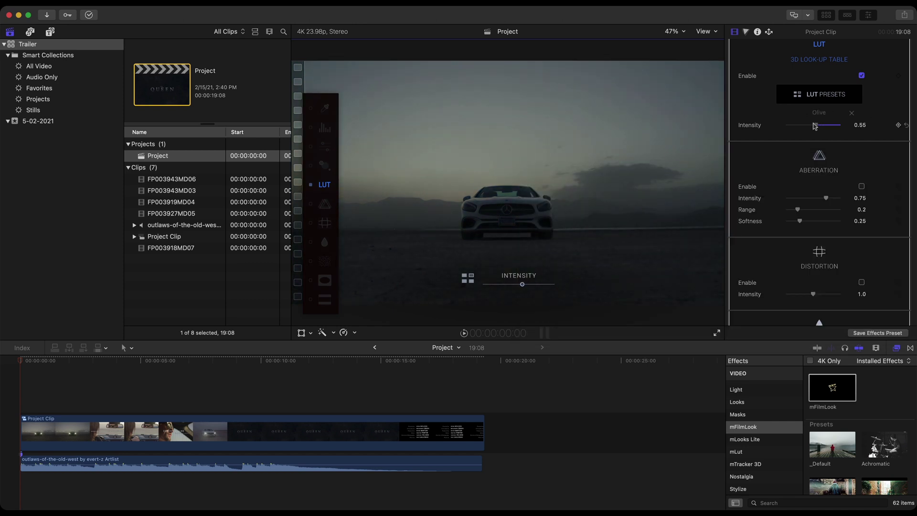
Compare the Olive LUT off and on at the 7:18 frame
left_click(862, 75)
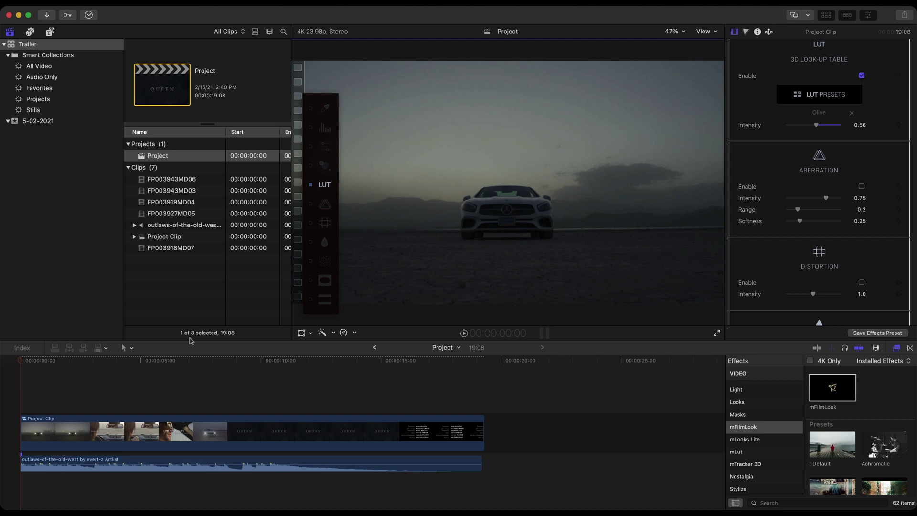
left_click(207, 362)
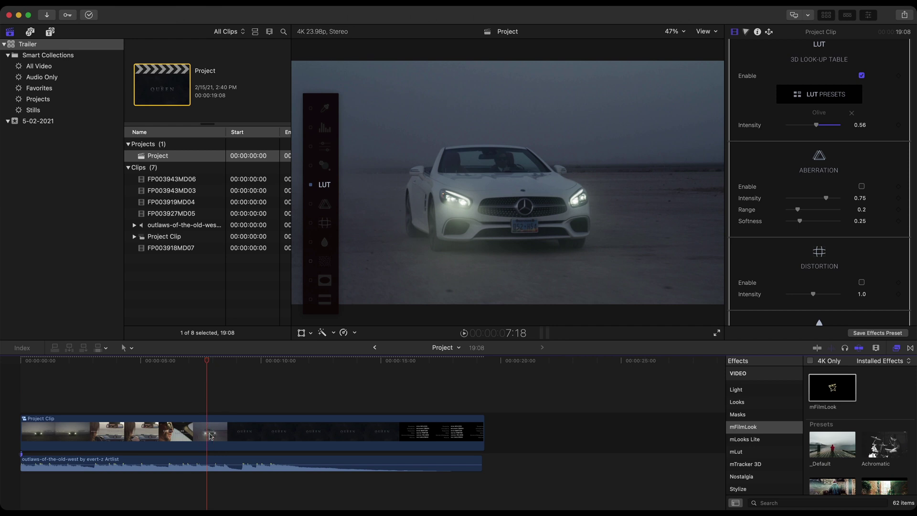
left_click(861, 75)
Add film grain at intensity 0.33 with colour noise 0.05, then warm colour temperature to 0.29
left_click(324, 262)
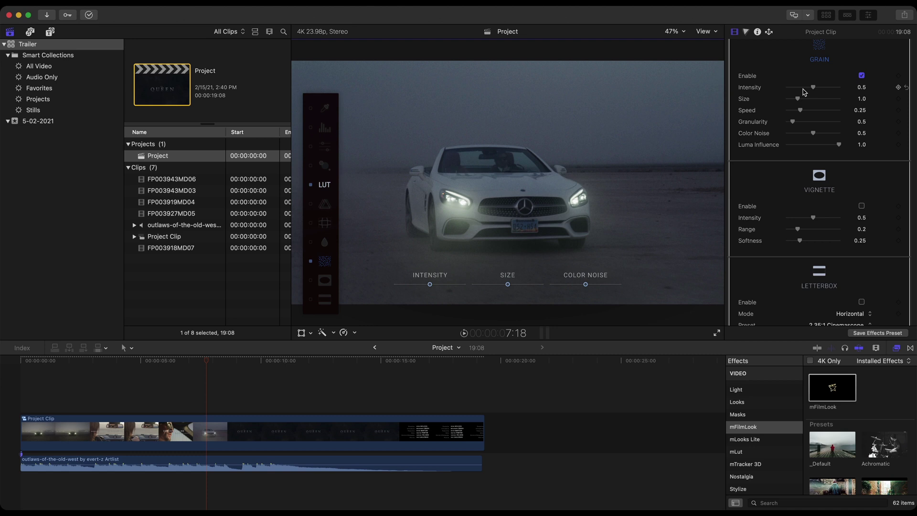
left_click_drag(813, 87, 793, 99)
left_click_drag(812, 134, 789, 133)
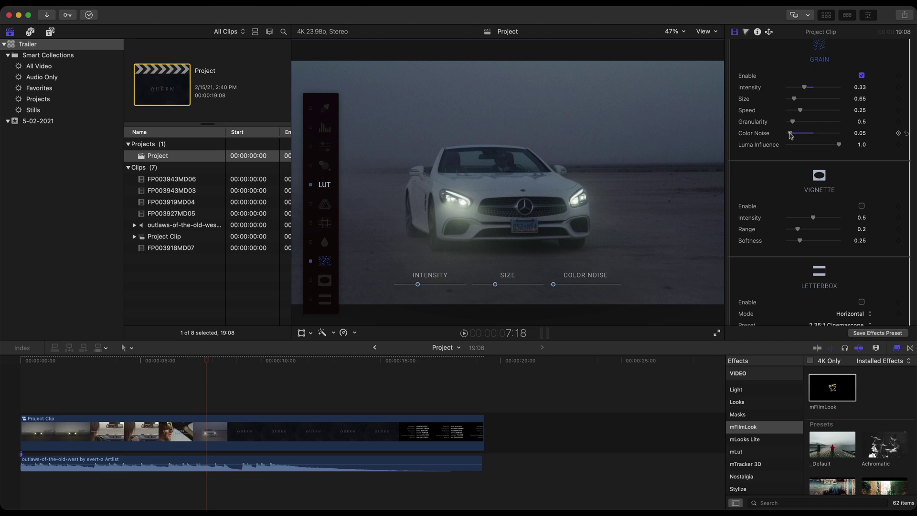
left_click(861, 76)
left_click(861, 76)
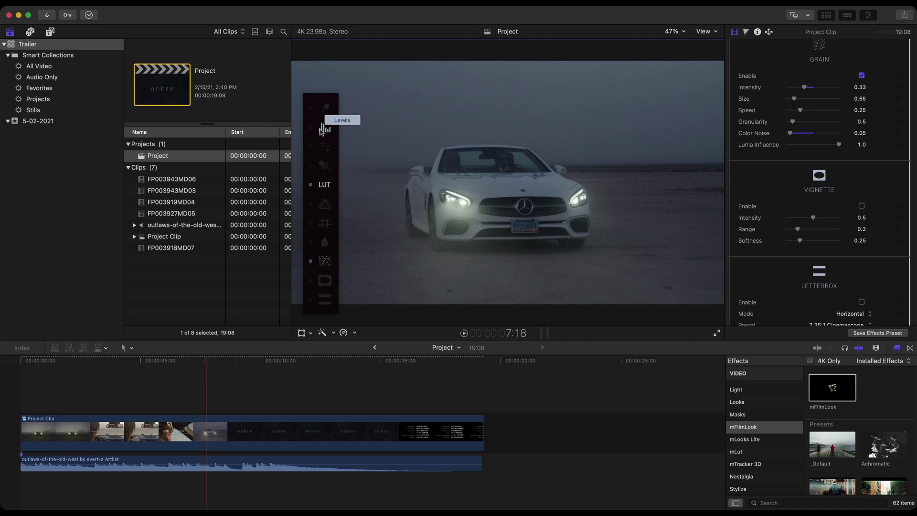
left_click(325, 147)
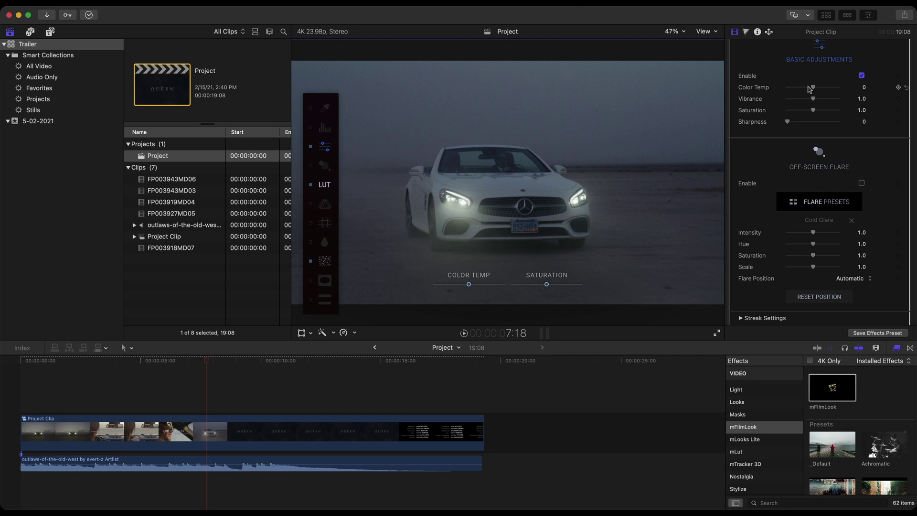
left_click_drag(813, 88, 795, 124)
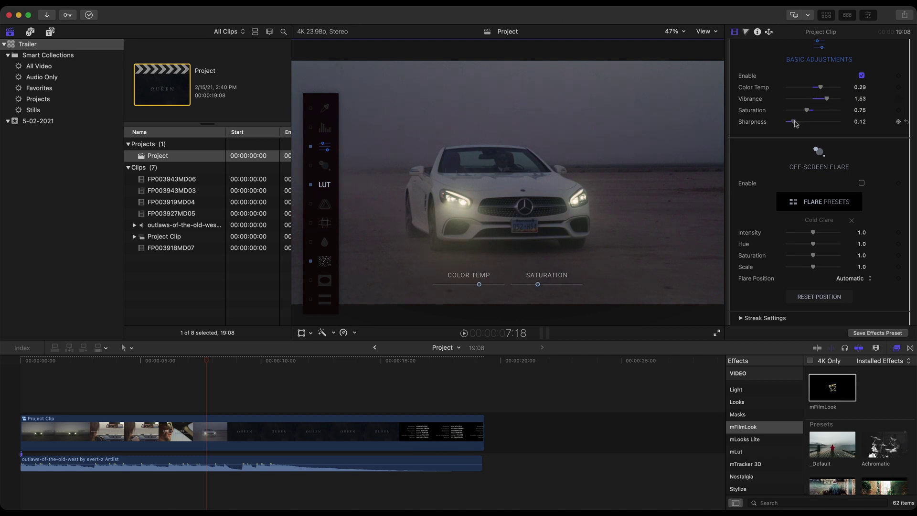
Turn on chromatic aberration at intensity 1.3 with range 0.13
scroll(794, 124, "down", 10)
left_click(861, 163)
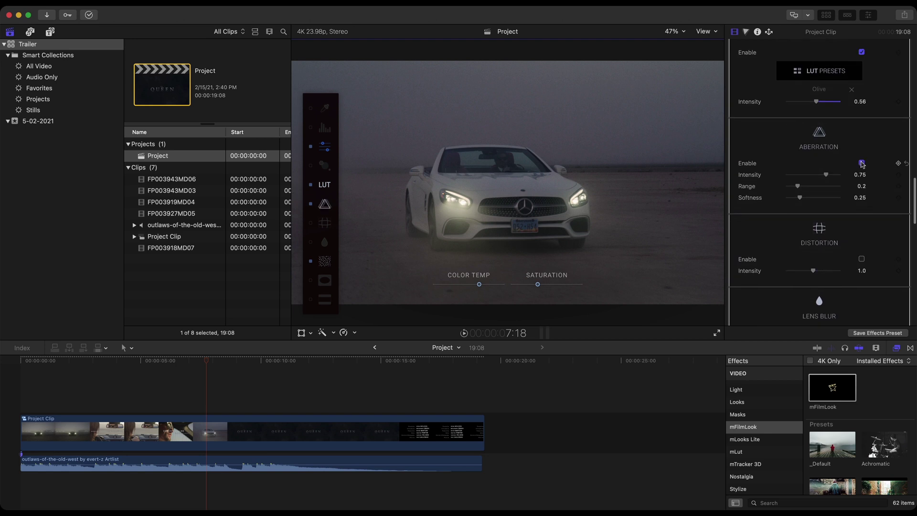
left_click_drag(826, 175, 844, 178)
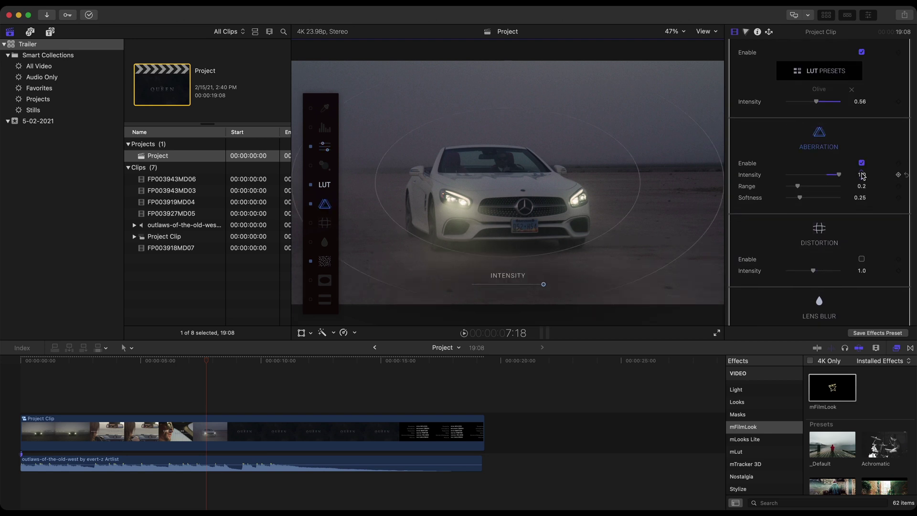
left_click(861, 175)
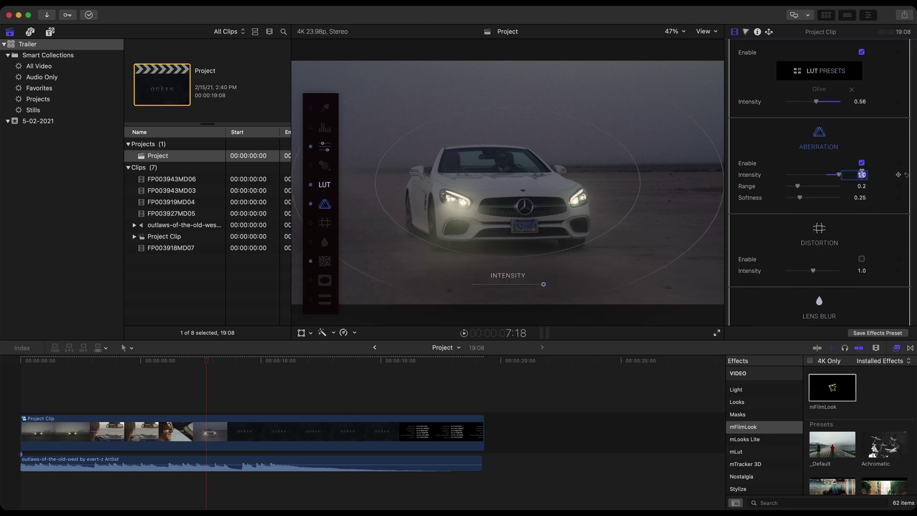
type("1.3")
left_click_drag(797, 186, 807, 198)
Enable lens blur at intensity 1.5 and raise its threshold to 0.38, comparing off and on
scroll(810, 200, "down", 5)
scroll(810, 201, "down", 2)
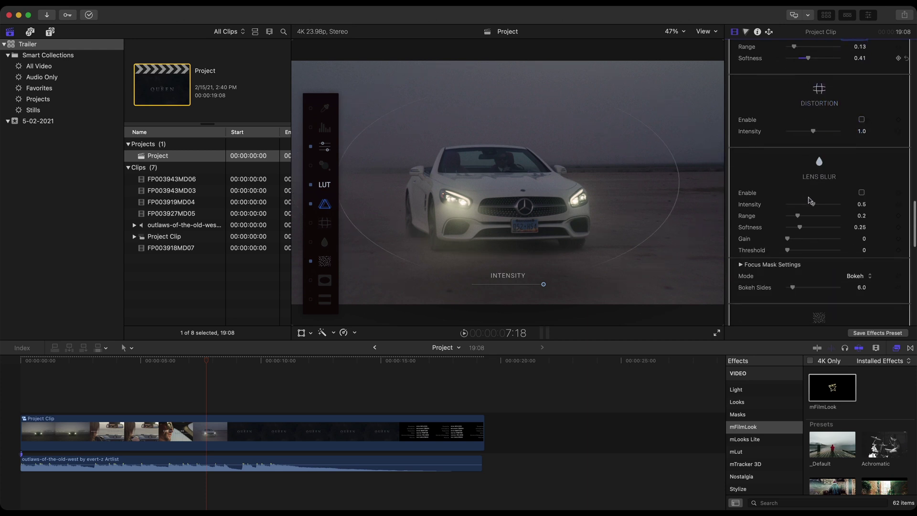
left_click(862, 191)
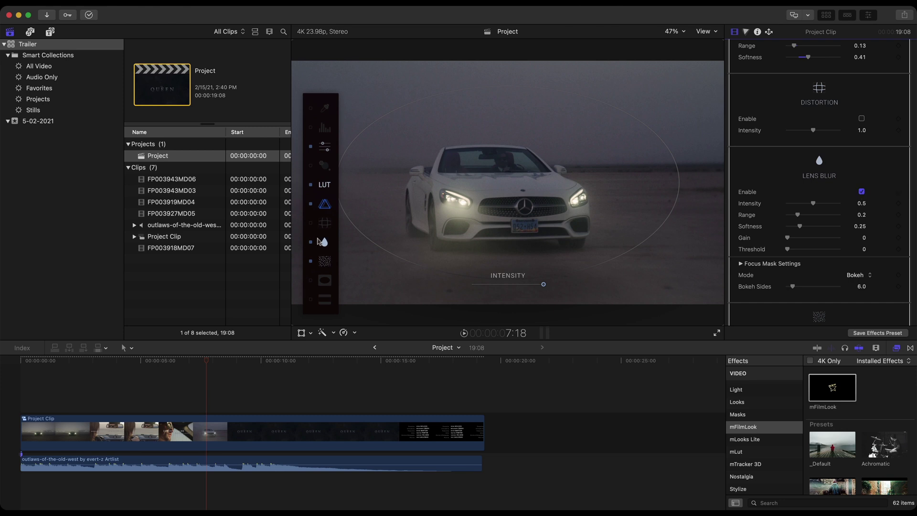
left_click(861, 192)
left_click(862, 191)
left_click_drag(812, 203, 844, 238)
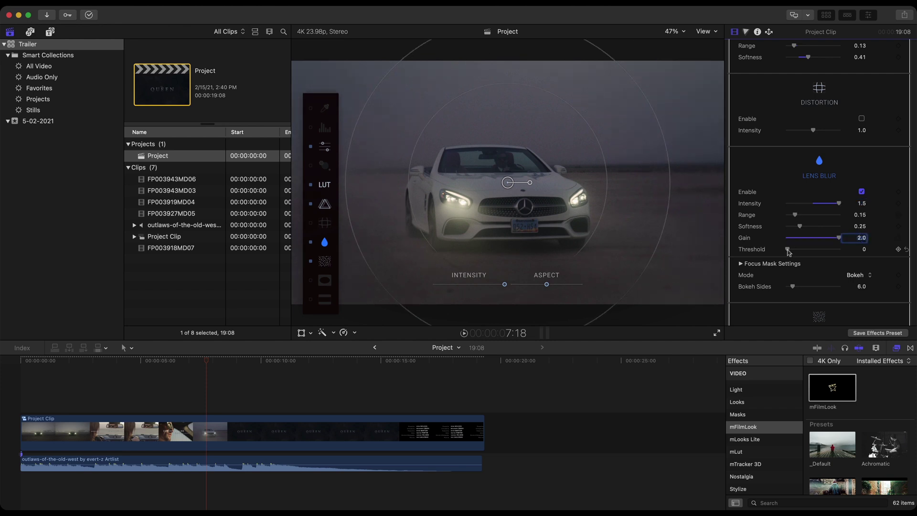
left_click_drag(787, 249, 806, 249)
scroll(835, 240, "up", 15)
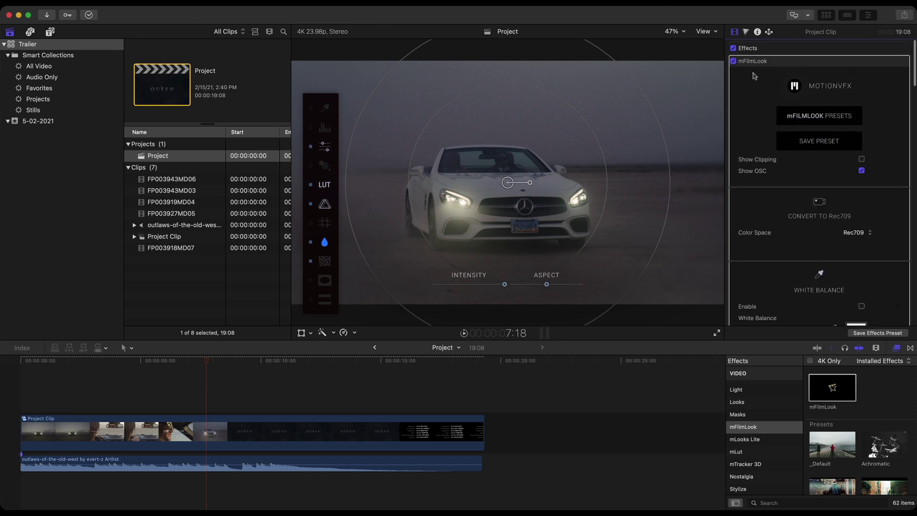
Compare the clip with mFilmLook off and on, then hide Show OSC
left_click(733, 61)
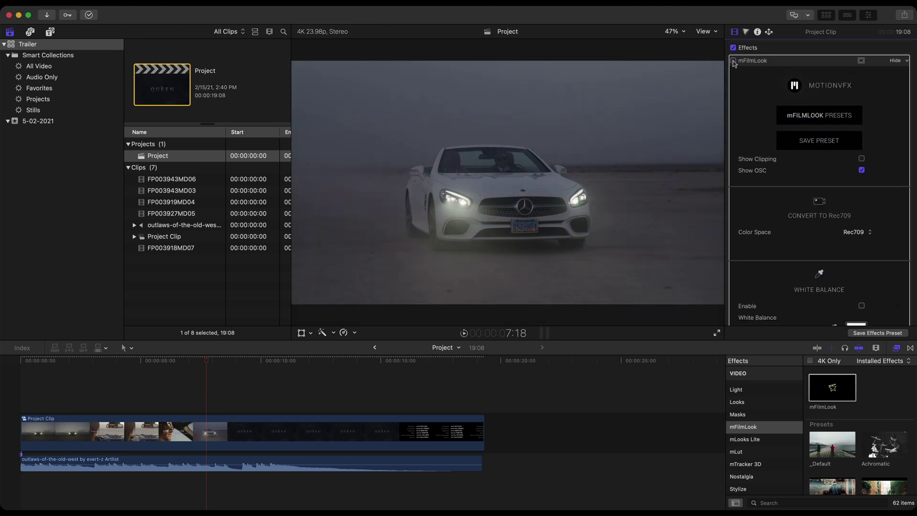
left_click(734, 61)
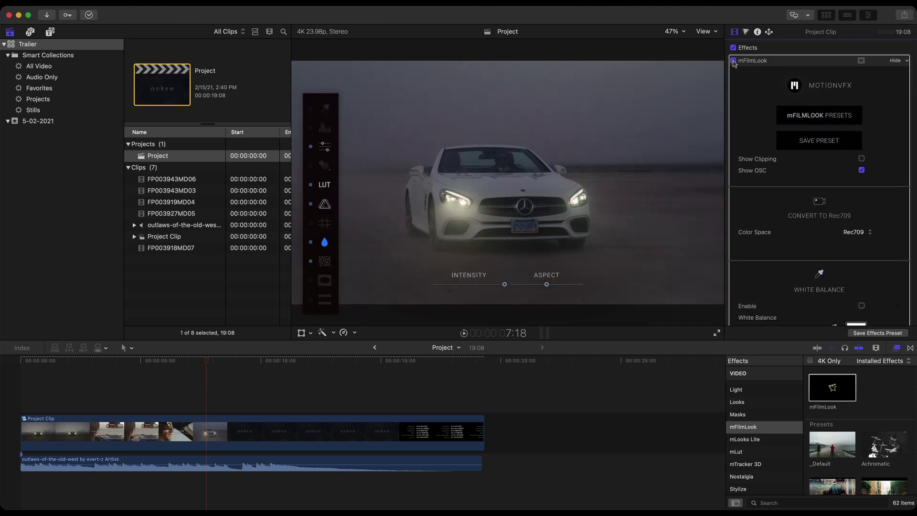
left_click(861, 170)
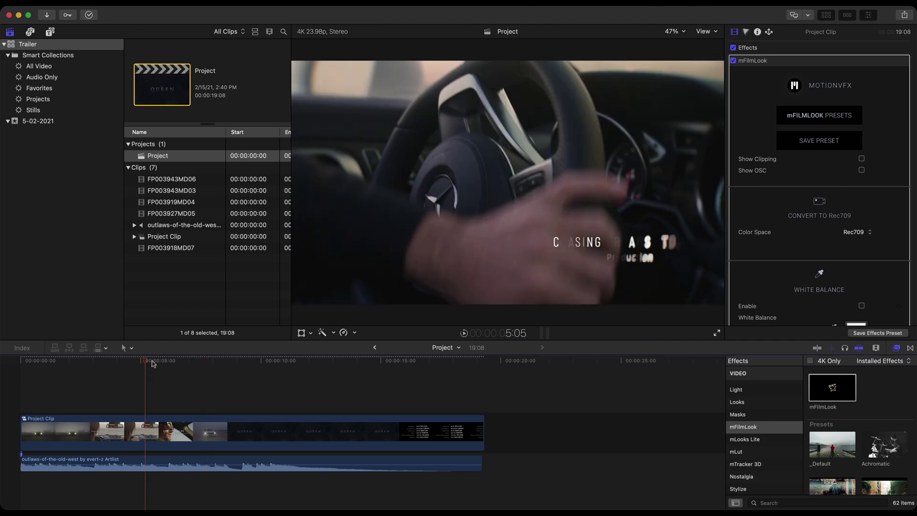
Compare mFilmLook again, go to the 1:00 story credit, and re-enable Show OSC
left_click(733, 60)
left_click(734, 61)
left_click(44, 360)
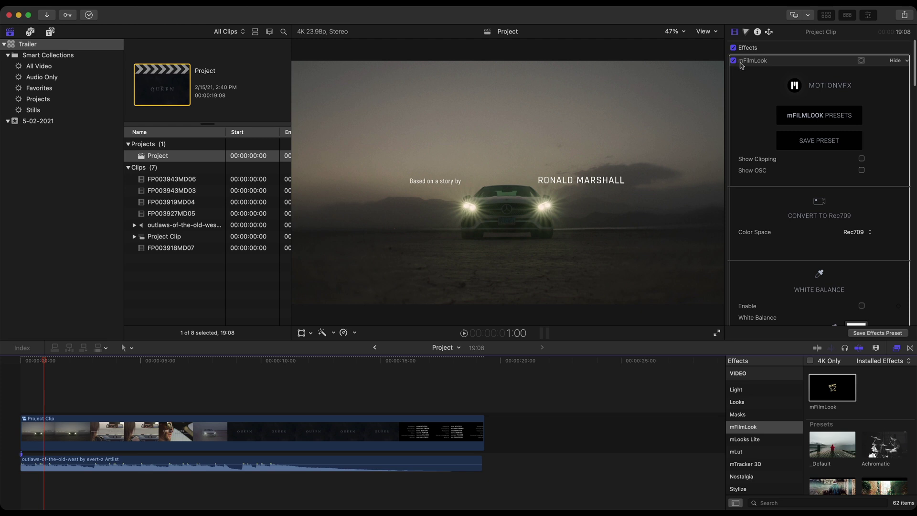
left_click(861, 171)
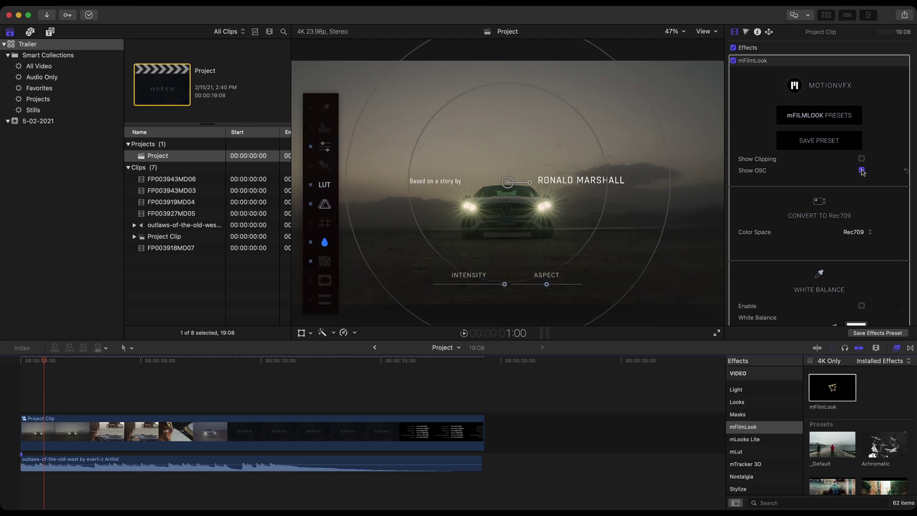
Enable the 2.35:1 Cinemascope letterbox, comparing the frame without and with bars
left_click(324, 300)
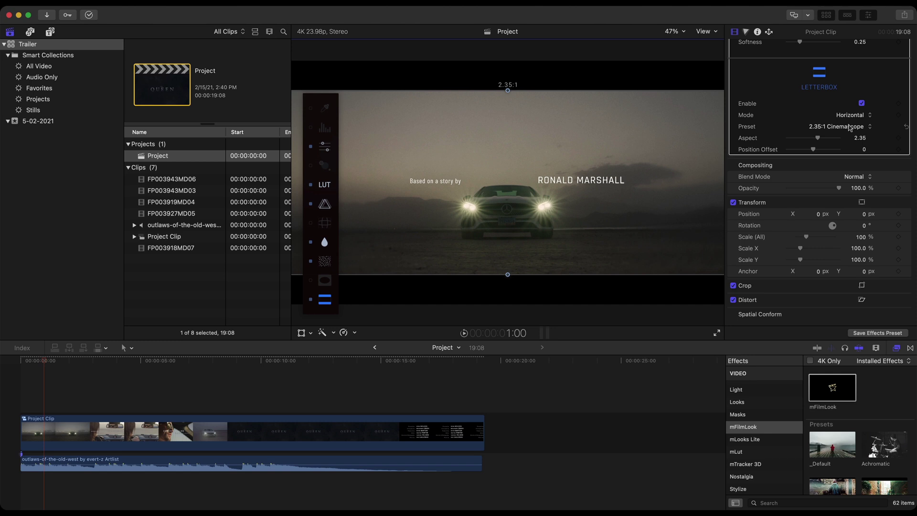
left_click(861, 103)
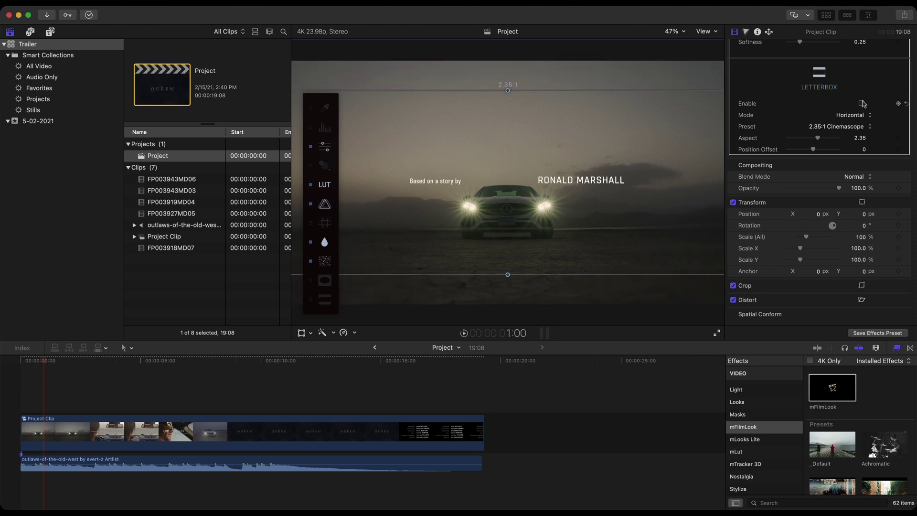
left_click(861, 103)
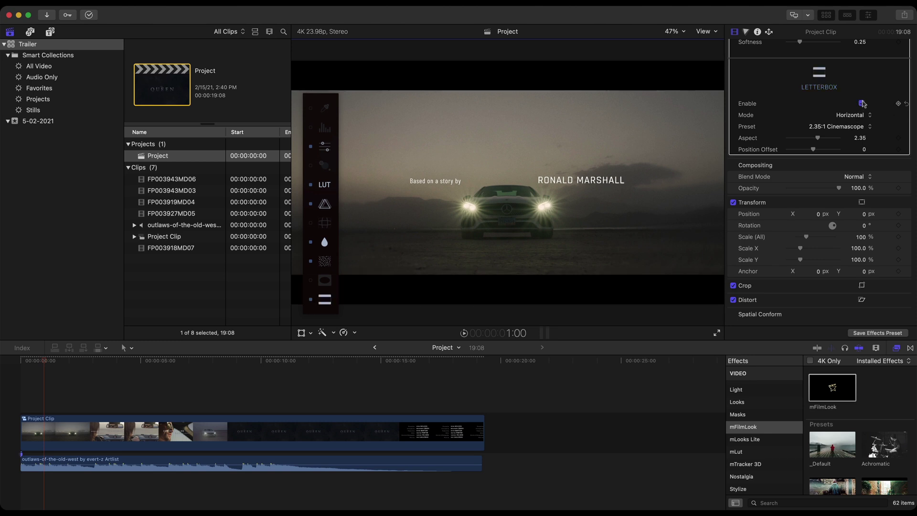